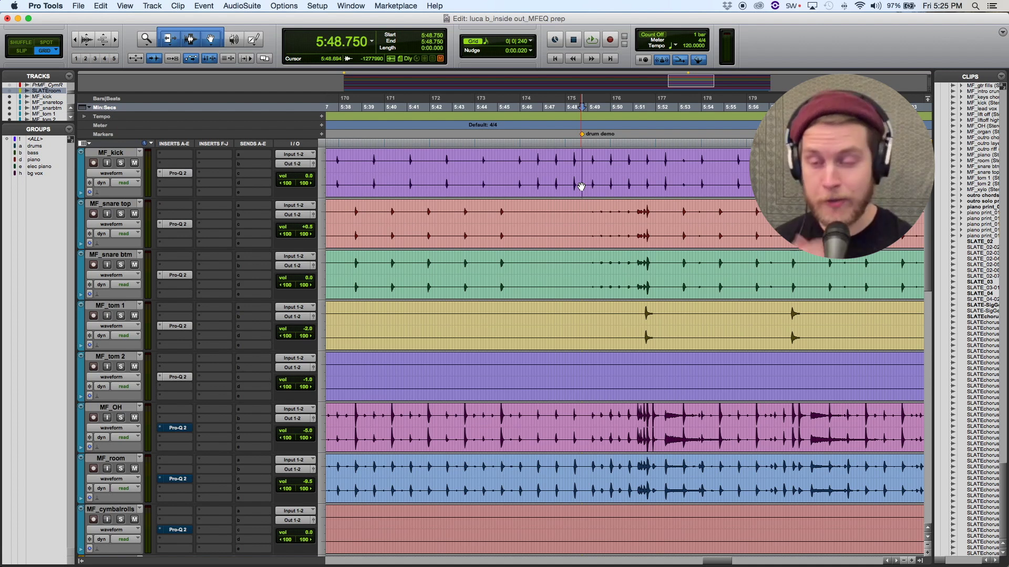
# Play the drums from the drum demo marker and solo the MF_OH track.
pyautogui.press('space')
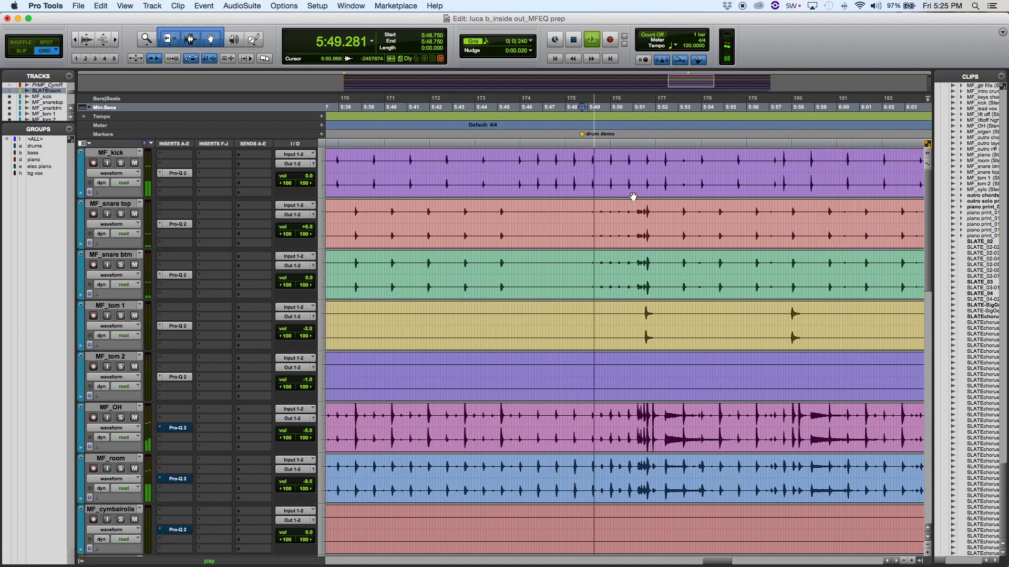
pyautogui.press('super+bracketright')
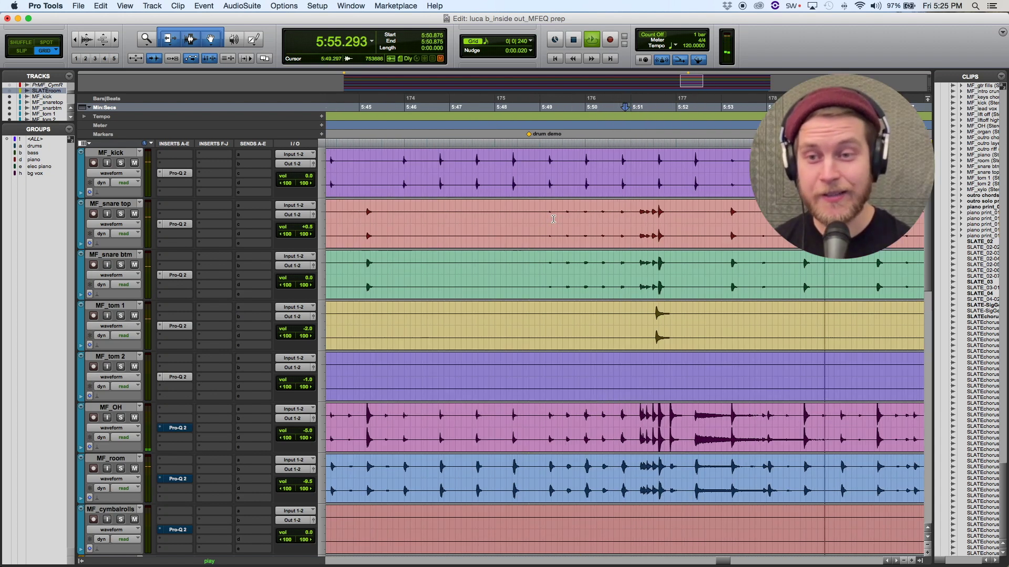
pyautogui.click(120, 417)
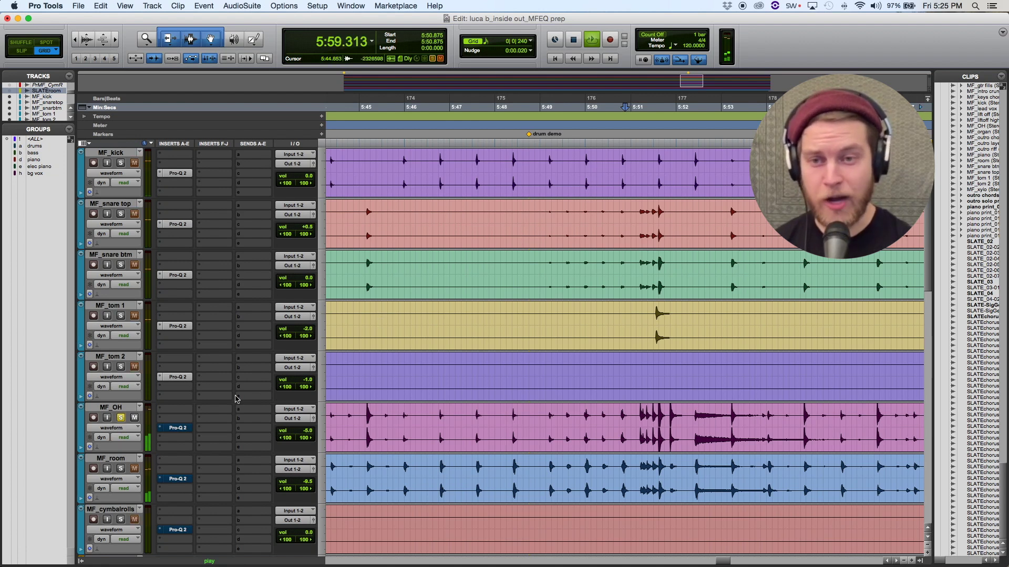
pyautogui.click(650, 214)
pyautogui.press('t')
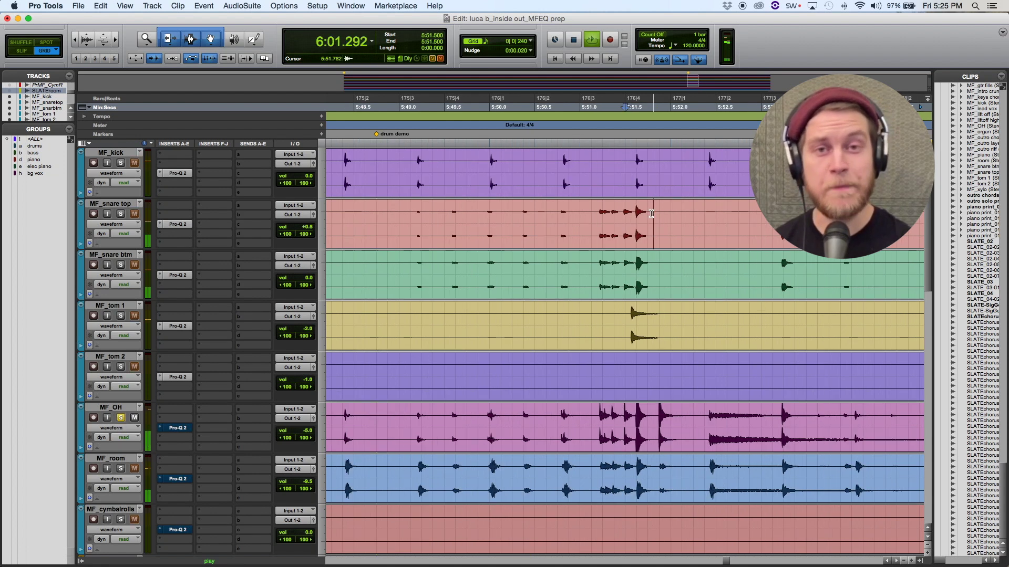
pyautogui.press('r')
pyautogui.press('r')
pyautogui.press('space')
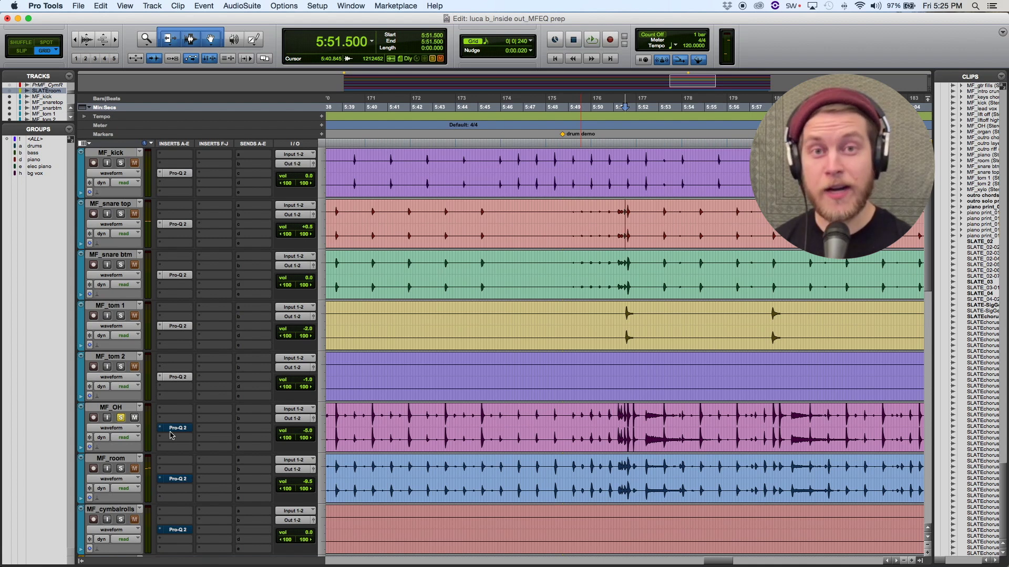
# Open the Pro-Q 2 on MF_OH, leave only the 953.78 Hz cut enabled and audition that band alone.
pyautogui.click(173, 432)
pyautogui.moveTo(805, 274); pyautogui.dragTo(375, 435)
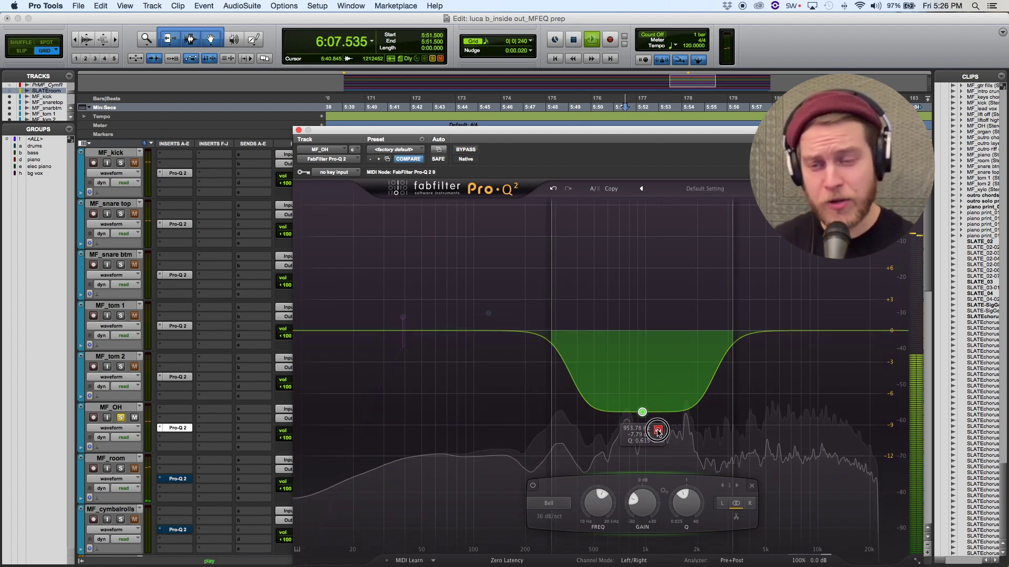
pyautogui.moveTo(657, 431); pyautogui.dragTo(658, 432)
pyautogui.press('space')
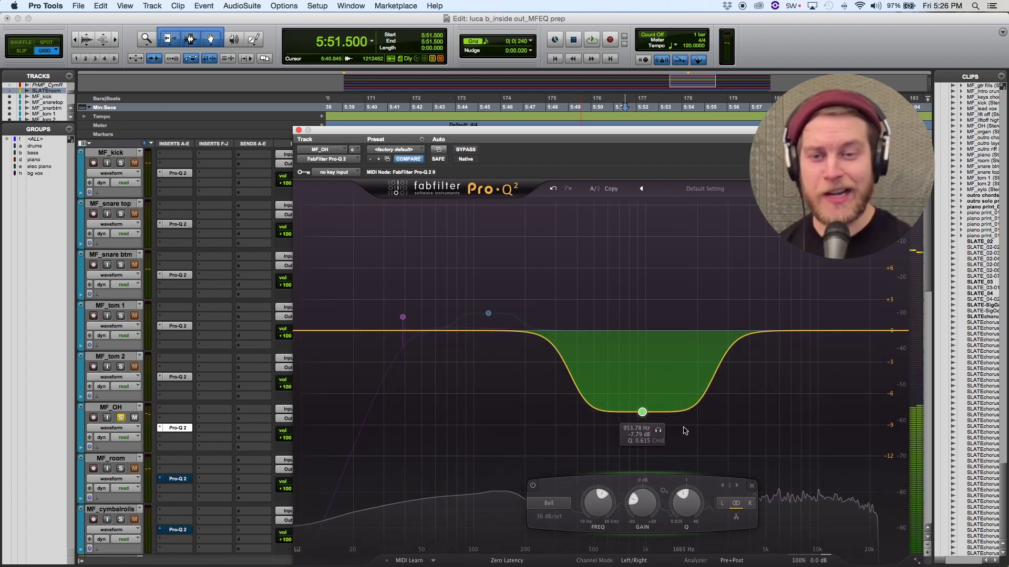
# Play the overheads, audition the 953.78 Hz band in isolation and compare the sound with this cut off and on.
pyautogui.press('space')
pyautogui.moveTo(658, 431); pyautogui.dragTo(658, 432)
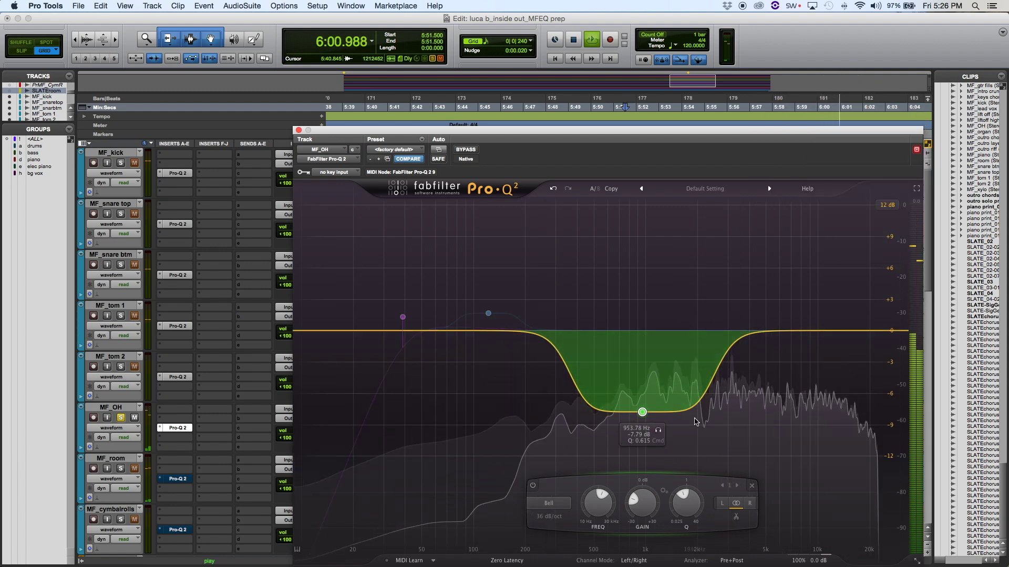
pyautogui.click(532, 486)
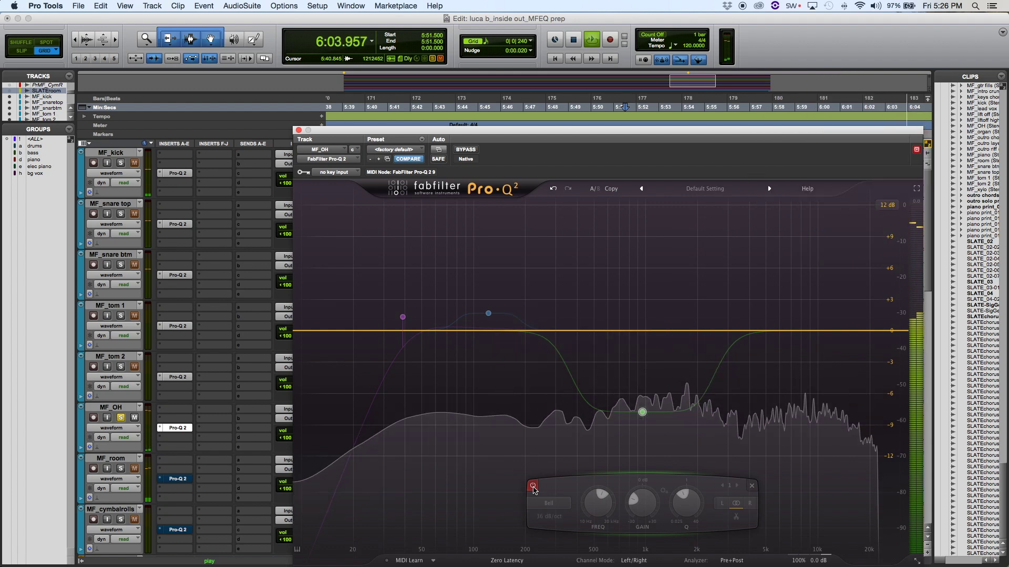
pyautogui.click(533, 486)
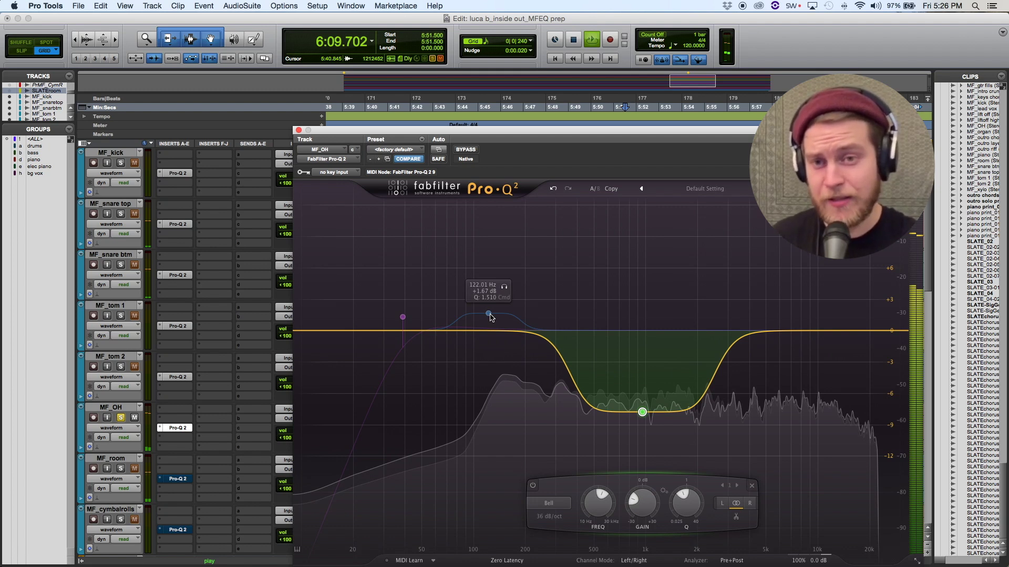
# Audition the 122.01 Hz boost on MF_OH and enable it together with the low cut band.
pyautogui.click(504, 287)
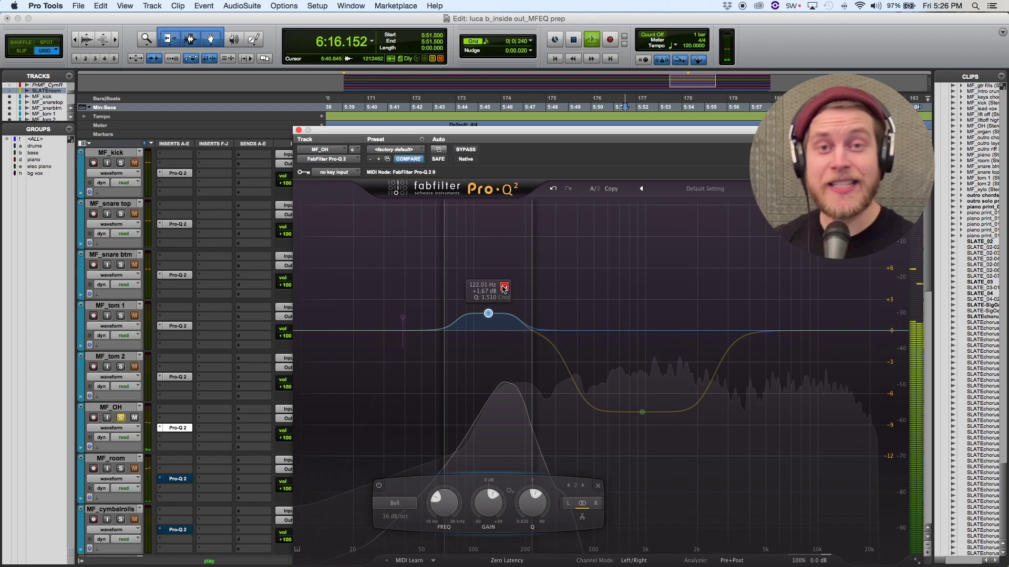
pyautogui.click(418, 295)
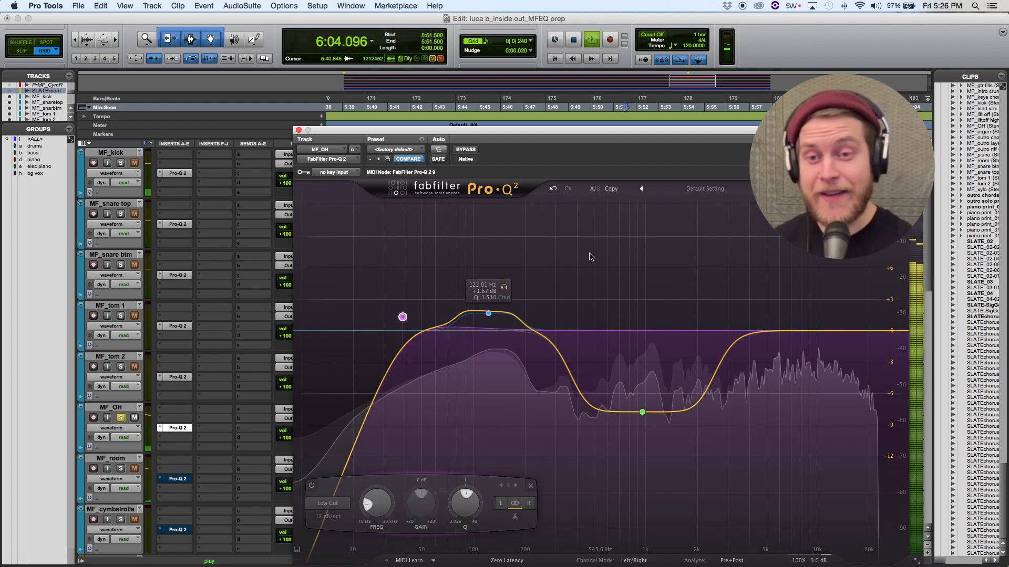
pyautogui.press('space')
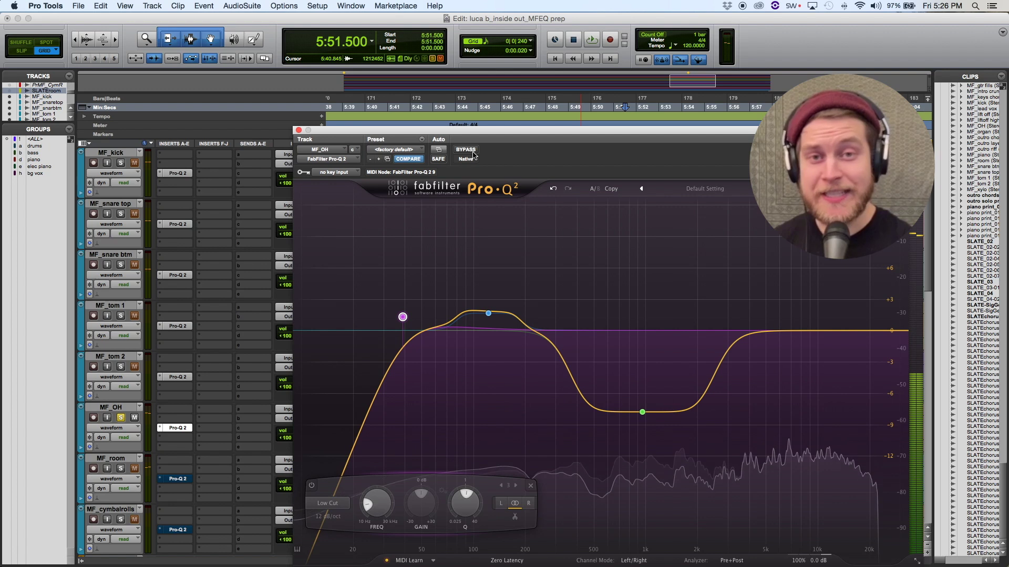
# Compare the overheads with the whole Pro-Q 2 bypassed and active, and close the plug-in window.
pyautogui.click(473, 153)
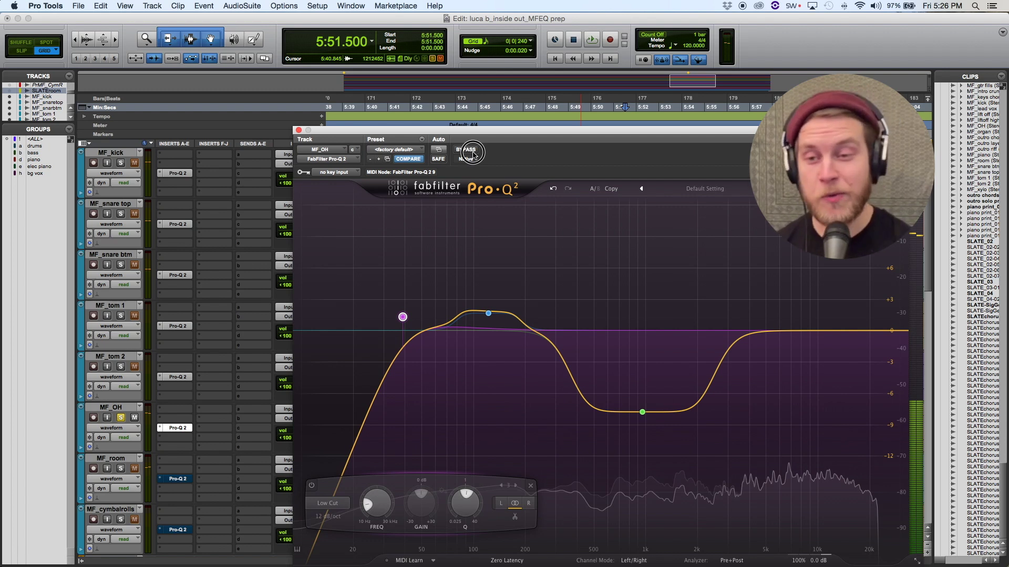
pyautogui.click(472, 153)
pyautogui.press('space')
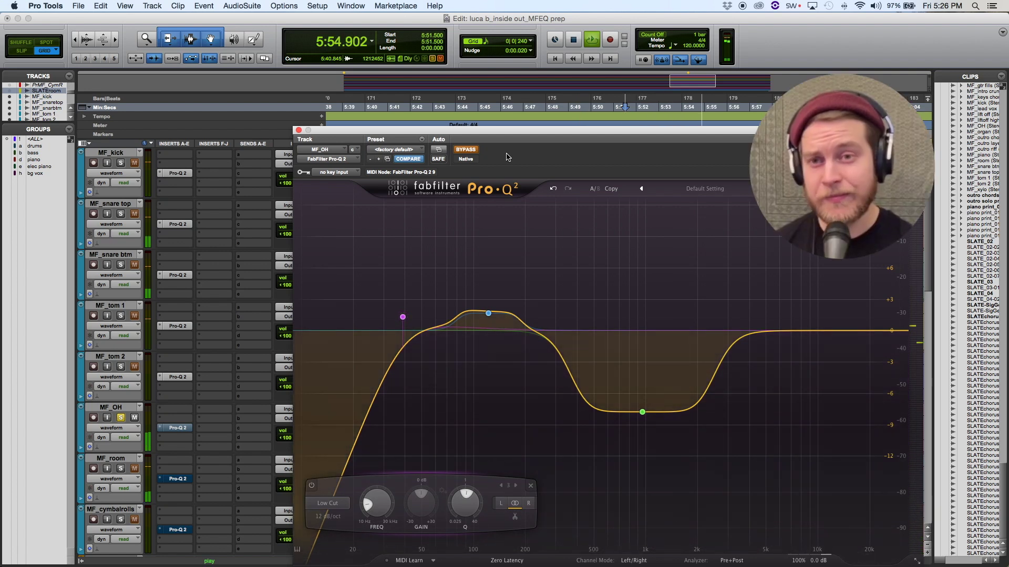
pyautogui.press('space')
pyautogui.click(466, 150)
pyautogui.press('space')
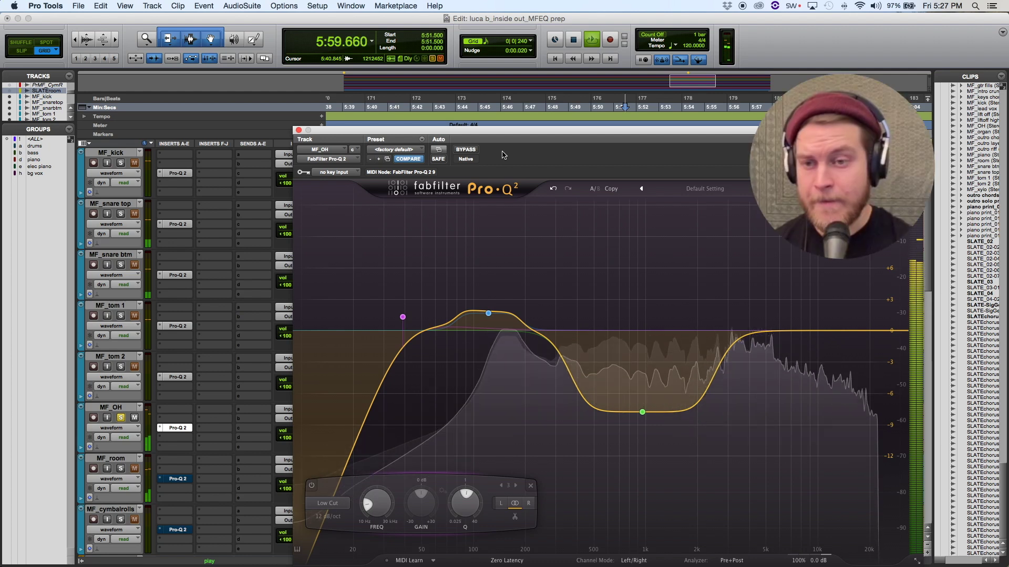
pyautogui.press('space')
pyautogui.click(298, 130)
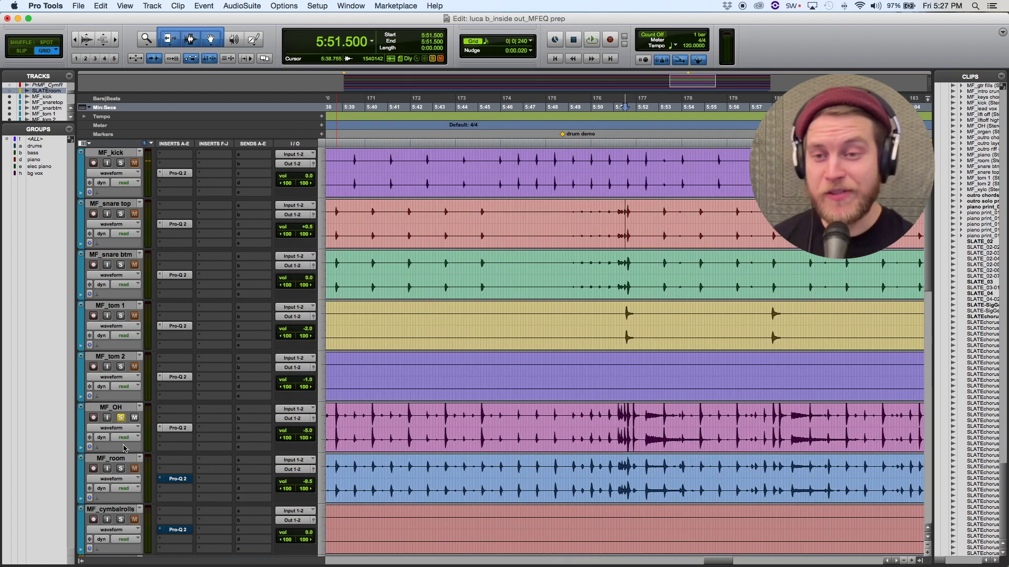
# Solo MF_room instead of MF_OH and select the passage from 5:48.625 to 5:57.875.
pyautogui.click(120, 468)
pyautogui.click(120, 418)
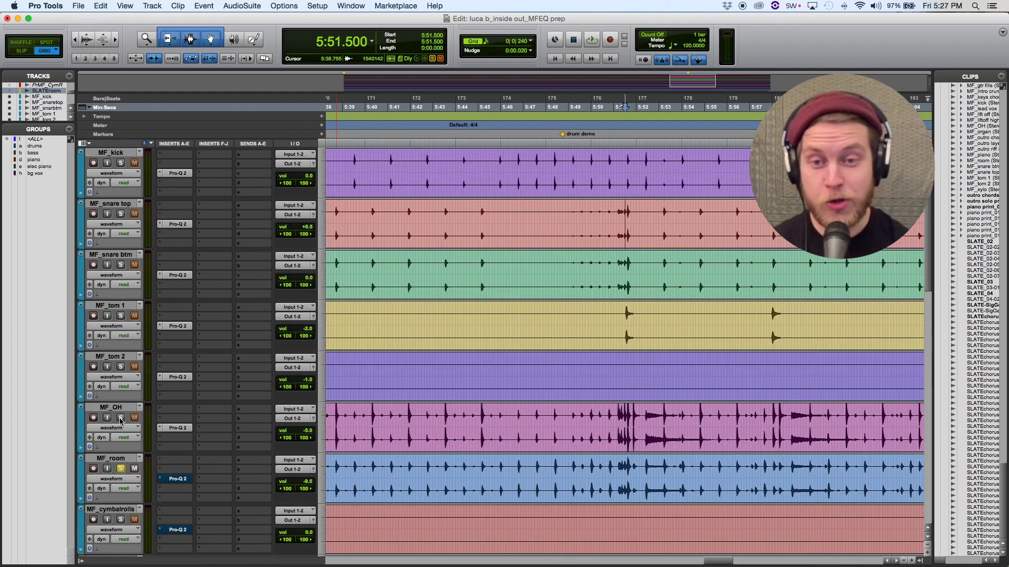
pyautogui.moveTo(475, 468); pyautogui.dragTo(711, 462)
pyautogui.moveTo(709, 420); pyautogui.dragTo(464, 429)
# Open the Pro-Q 2 on MF_room, disable all its bands and play the selected passage.
pyautogui.moveTo(751, 263); pyautogui.dragTo(365, 439)
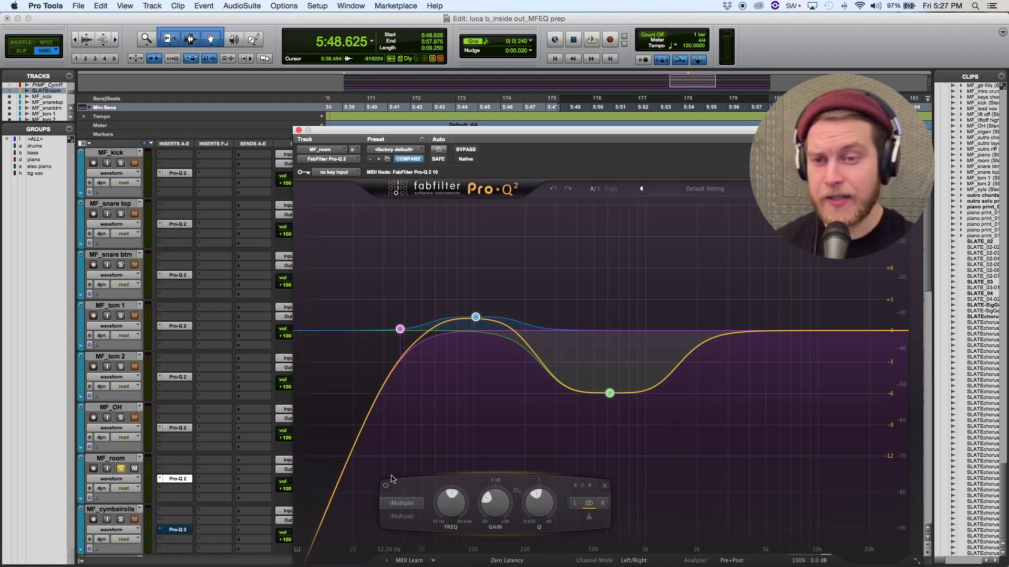
pyautogui.click(385, 485)
pyautogui.press('space')
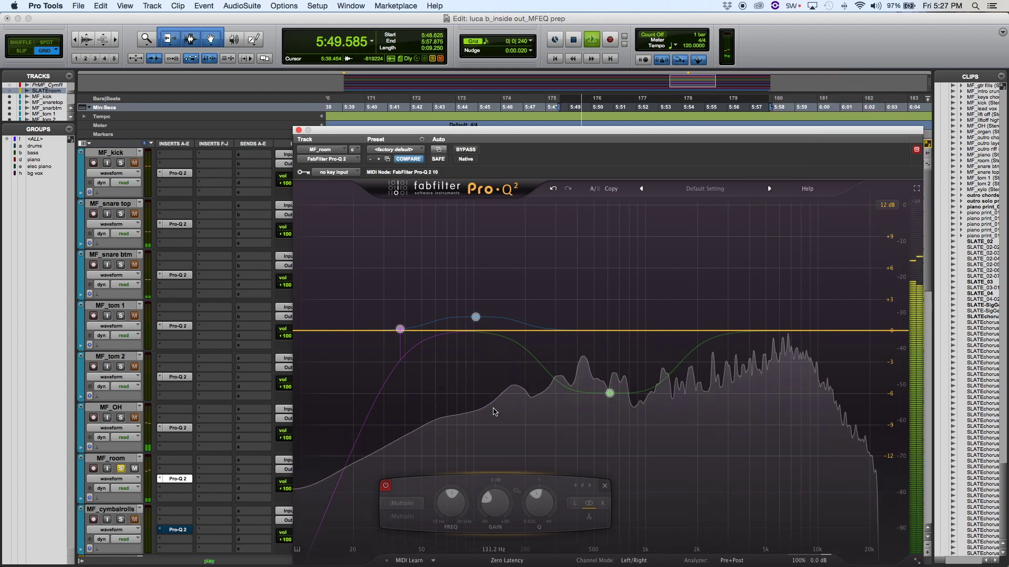
# Enable the 616.86 Hz cut on MF_room and audition that band in isolation.
pyautogui.moveTo(616, 428)
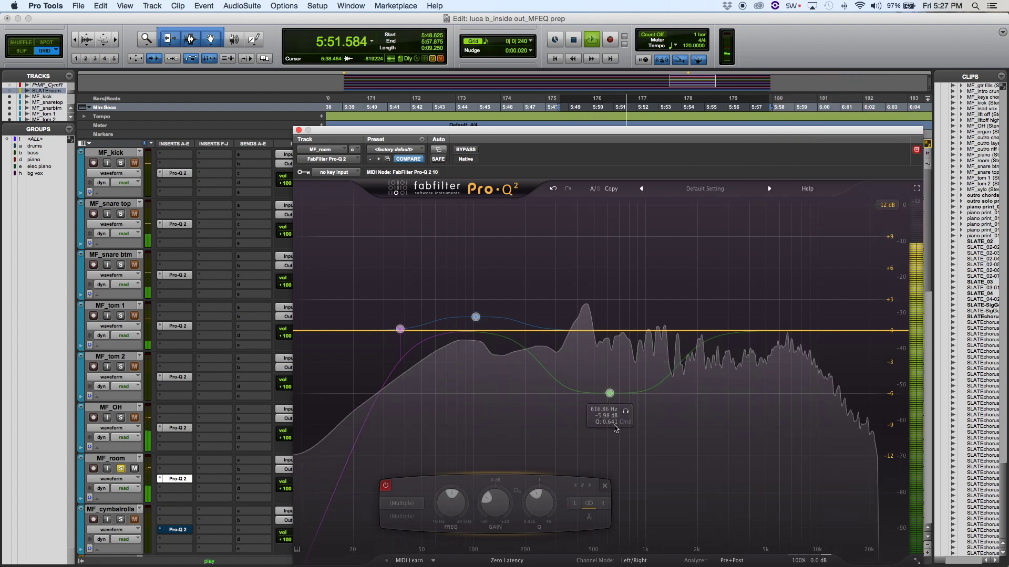
pyautogui.click(607, 393)
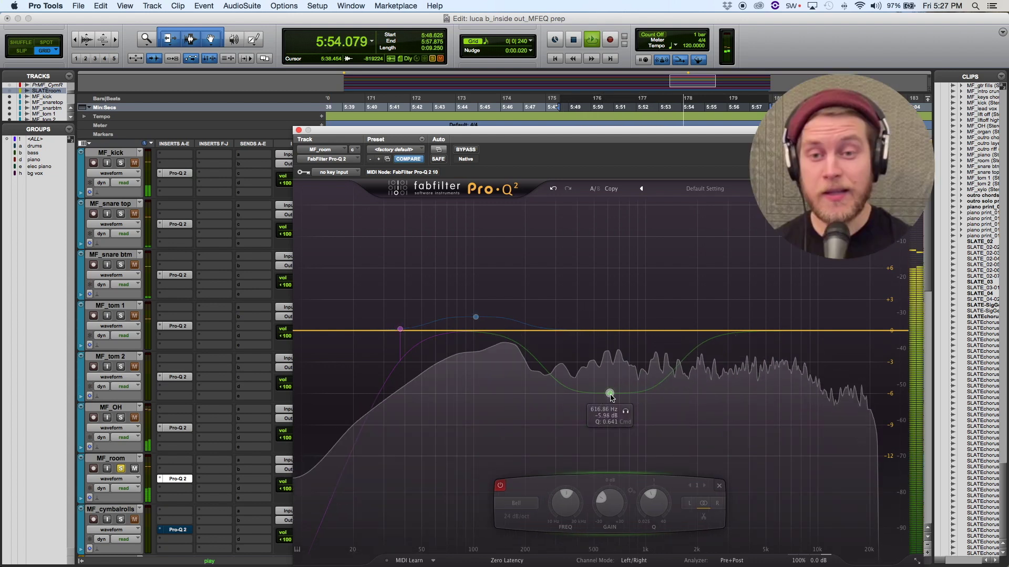
pyautogui.click(500, 486)
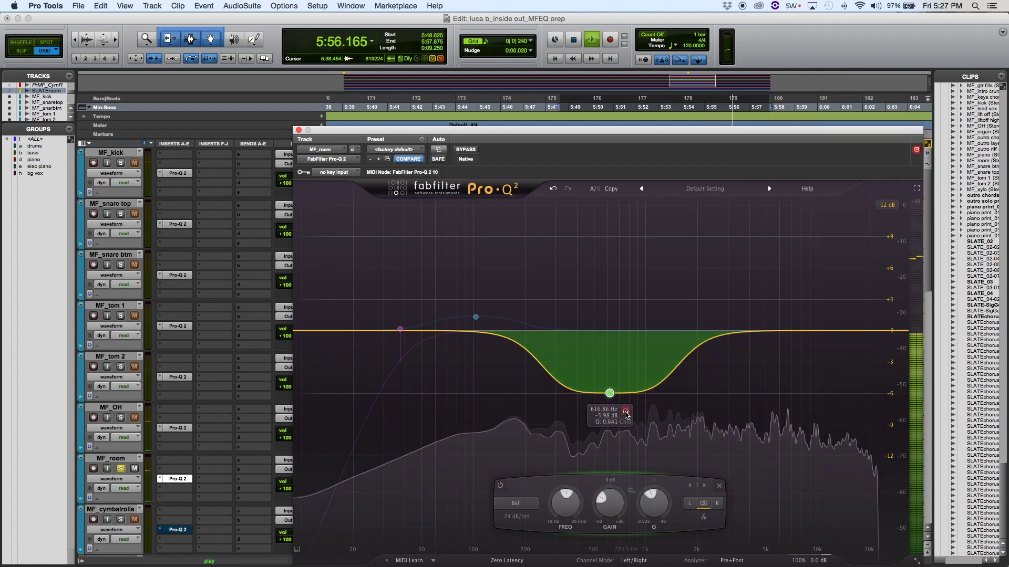
pyautogui.click(625, 415)
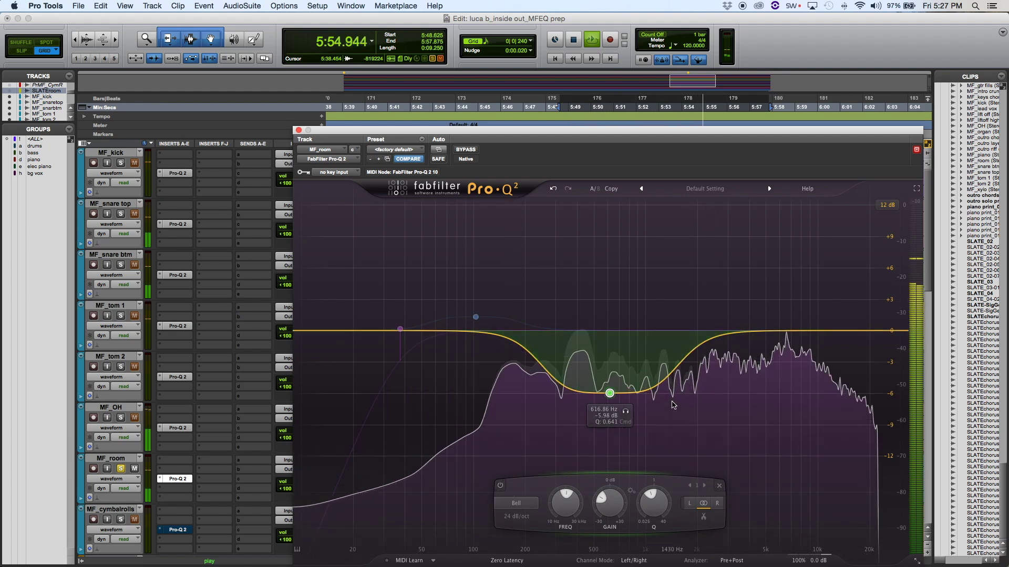
pyautogui.press('space')
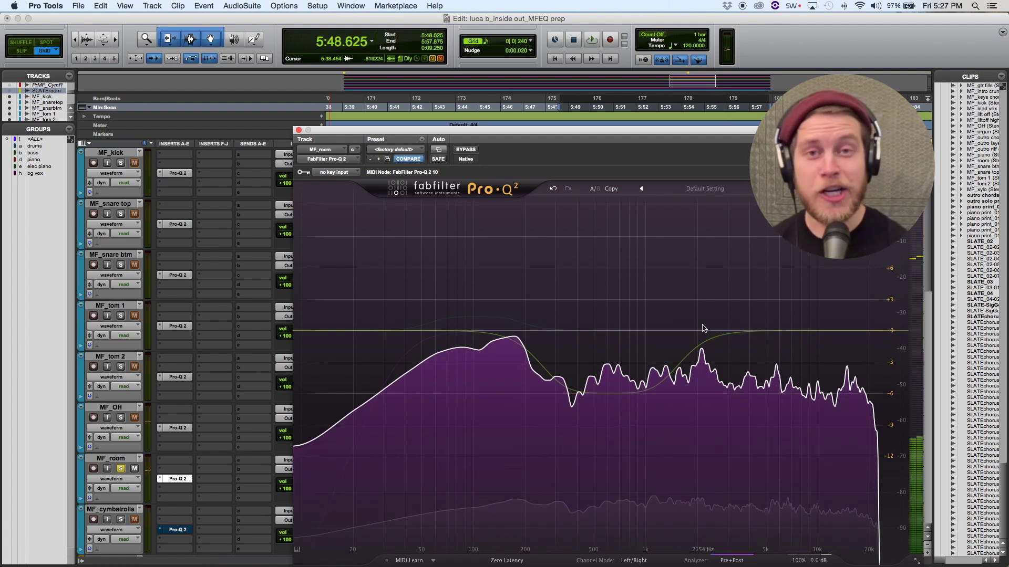
# Enable the 103.01 Hz boost on MF_room and audition that band alone during playback.
pyautogui.click(475, 317)
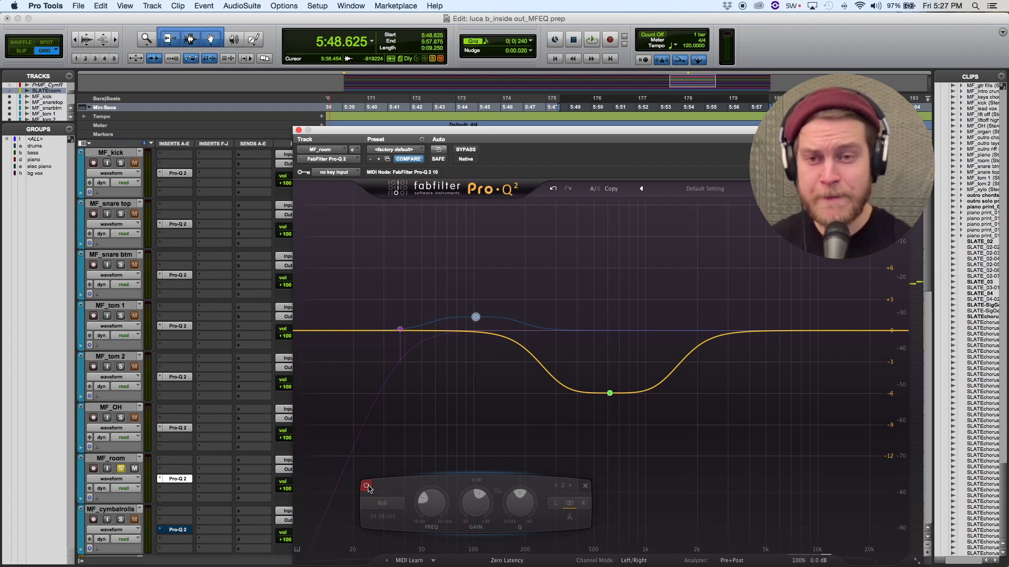
pyautogui.press('space')
pyautogui.click(366, 486)
pyautogui.moveTo(475, 316)
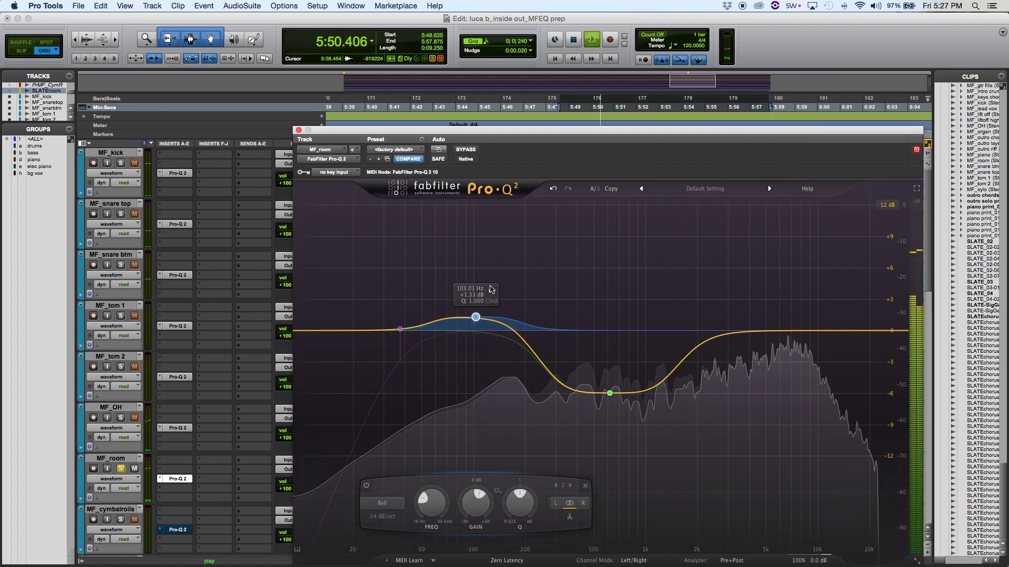
pyautogui.click(493, 289)
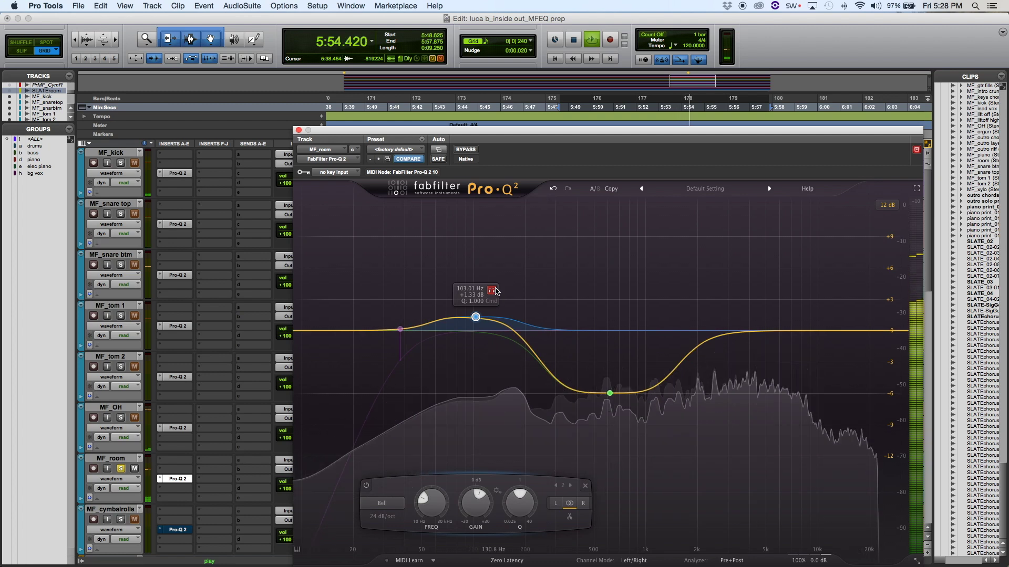
pyautogui.click(493, 293)
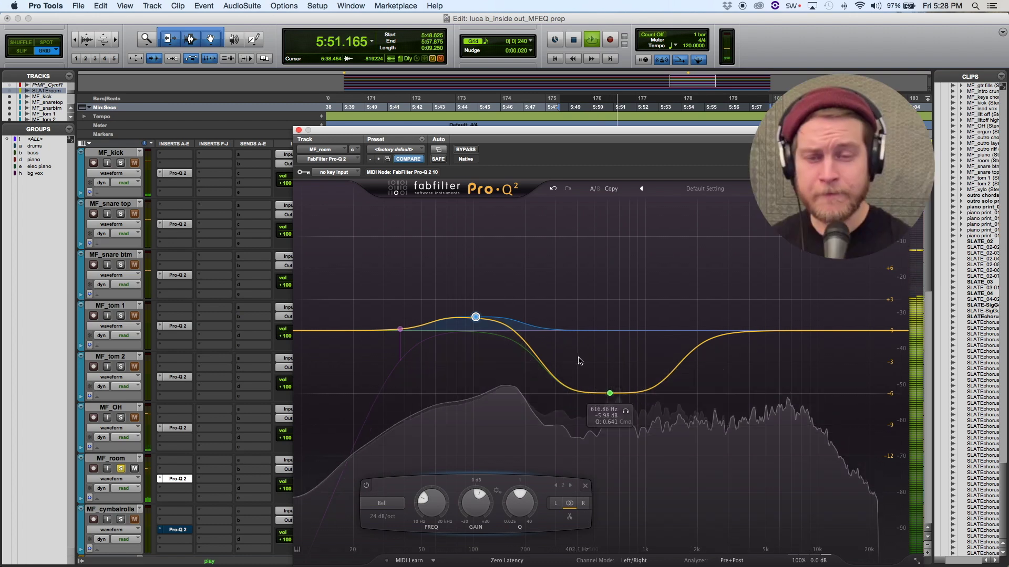
# Compare the room track with its Pro-Q 2 bypassed and active, and close the plug-in window.
pyautogui.moveTo(608, 394)
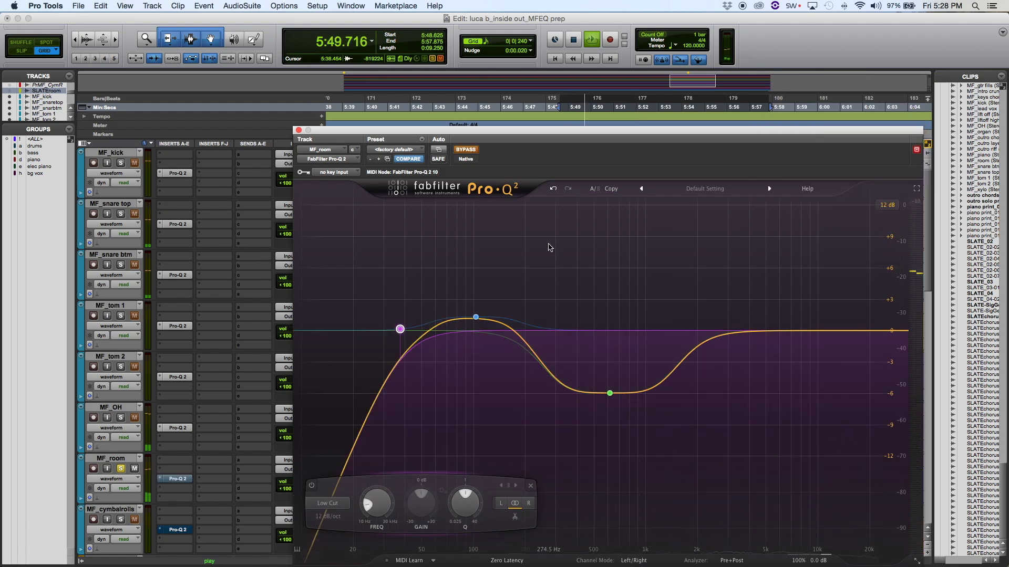
pyautogui.press('space')
pyautogui.click(474, 151)
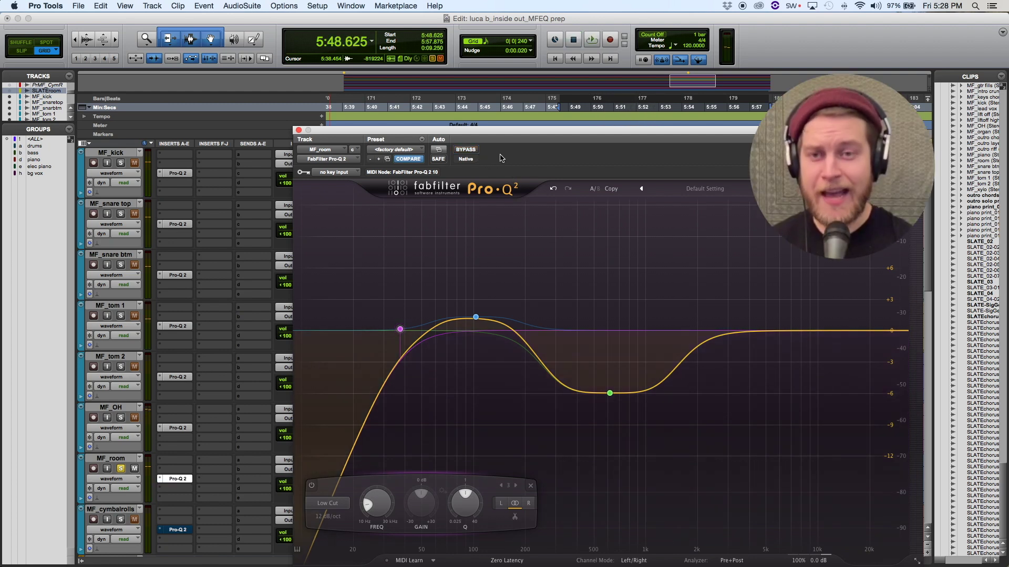
pyautogui.press('space')
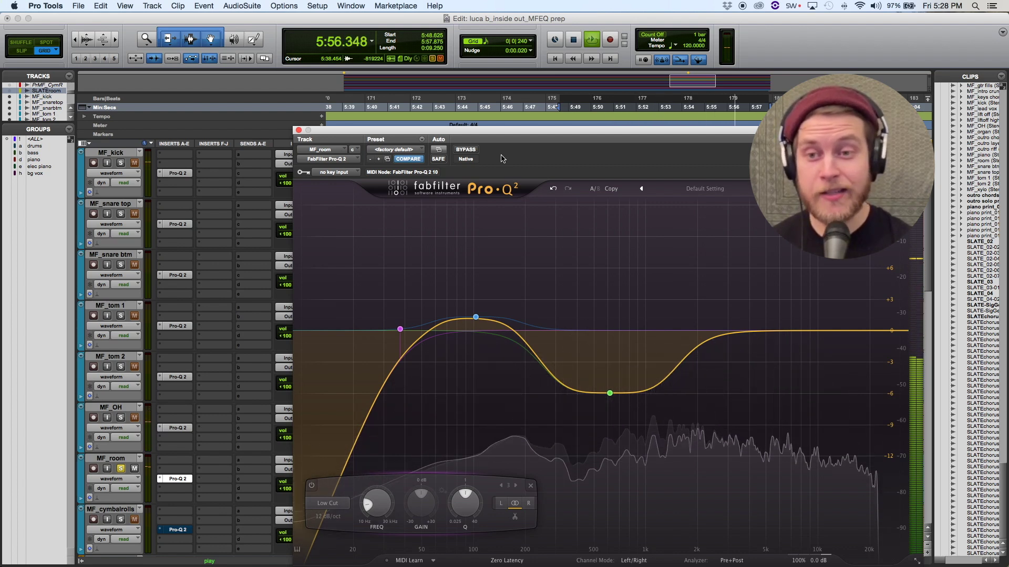
pyautogui.press('space')
pyautogui.click(299, 130)
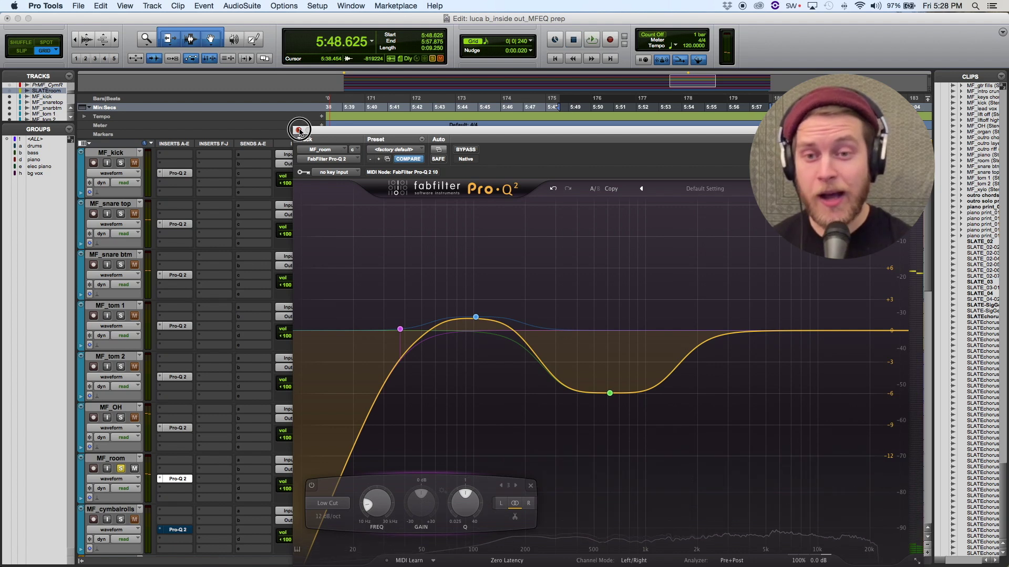
# Solo MF_cymbalrolls instead of MF_room and disable all bands in its Pro-Q 2.
pyautogui.click(122, 470)
pyautogui.click(121, 519)
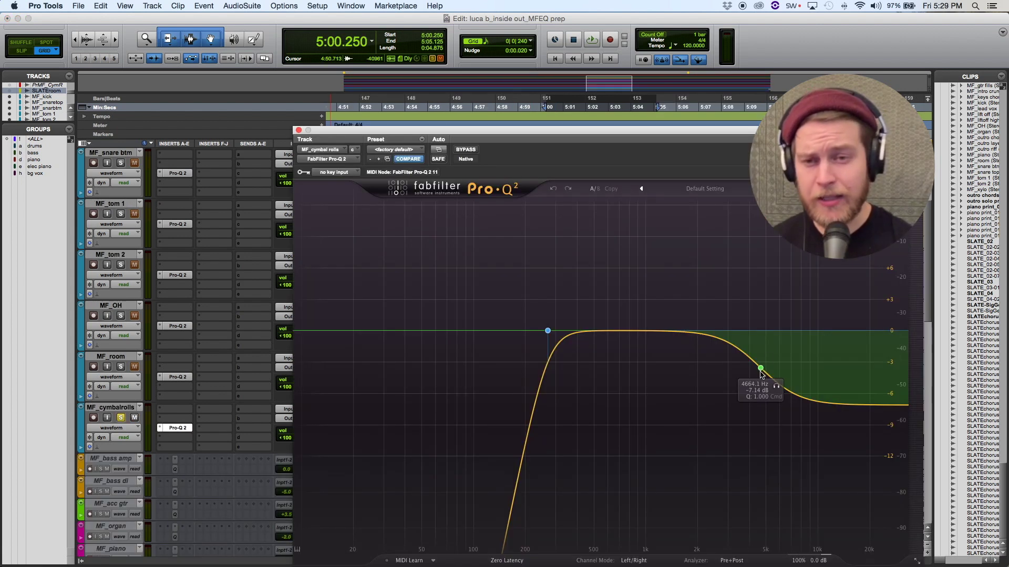
pyautogui.click(544, 486)
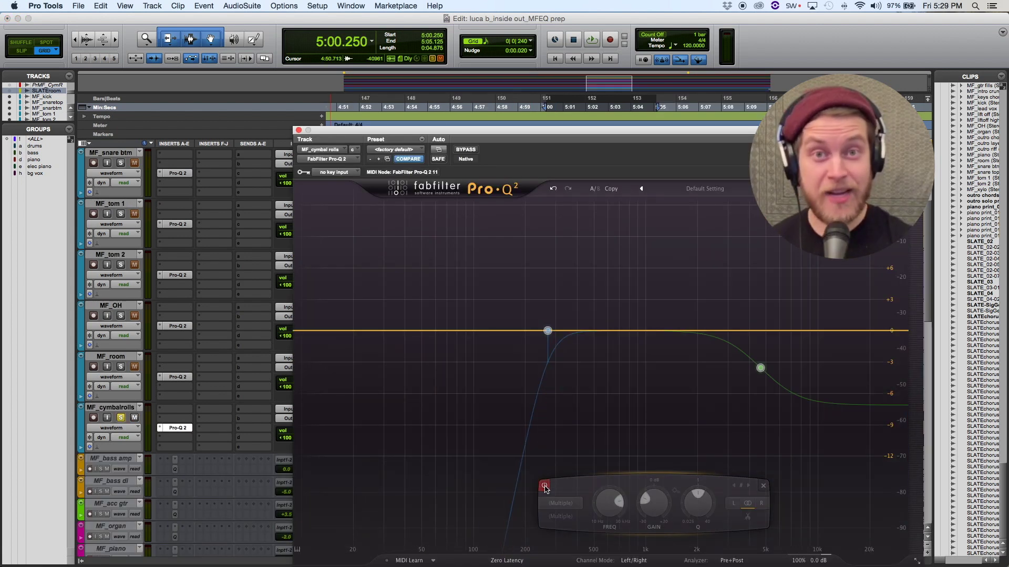
# Enable the 4664.1 Hz high-shelf cut on MF_cymbalrolls and audition that band in isolation during playback.
pyautogui.press('space')
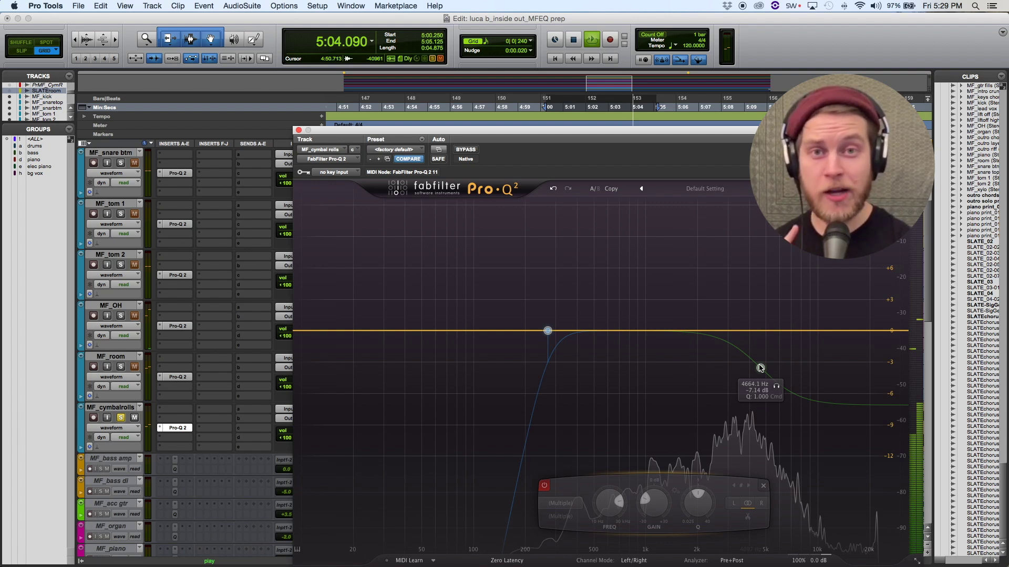
pyautogui.click(759, 368)
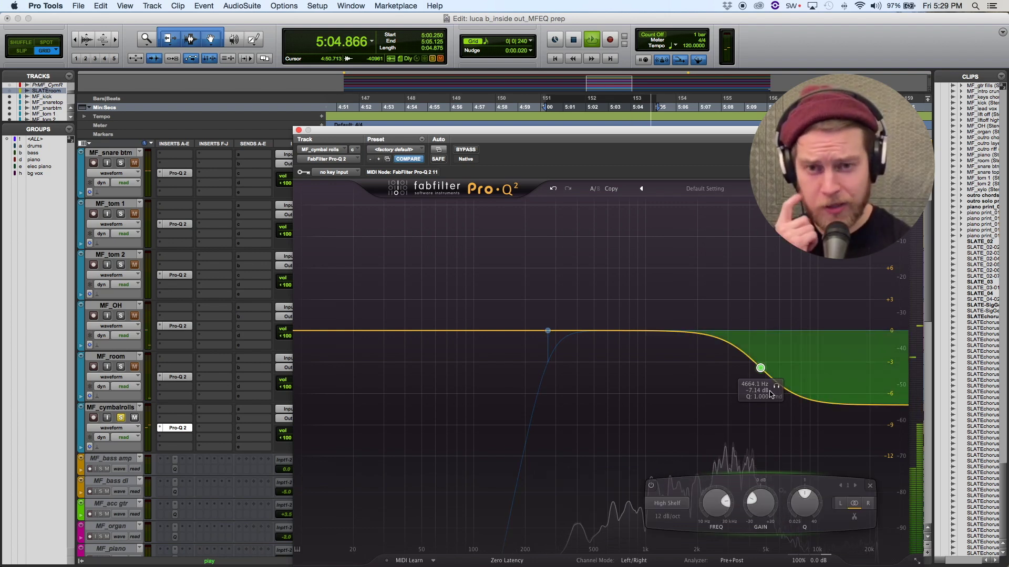
pyautogui.click(775, 387)
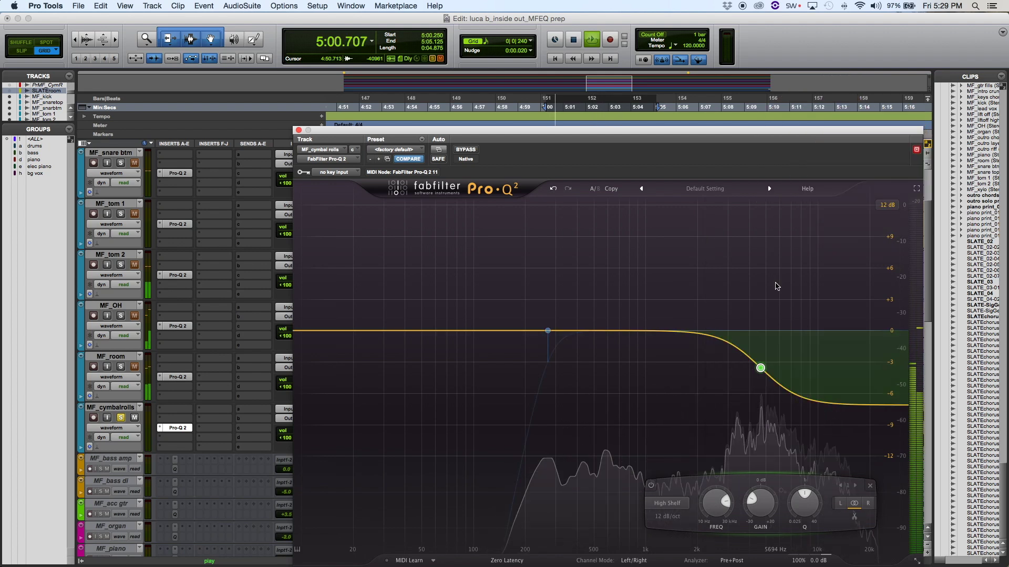
pyautogui.click(777, 387)
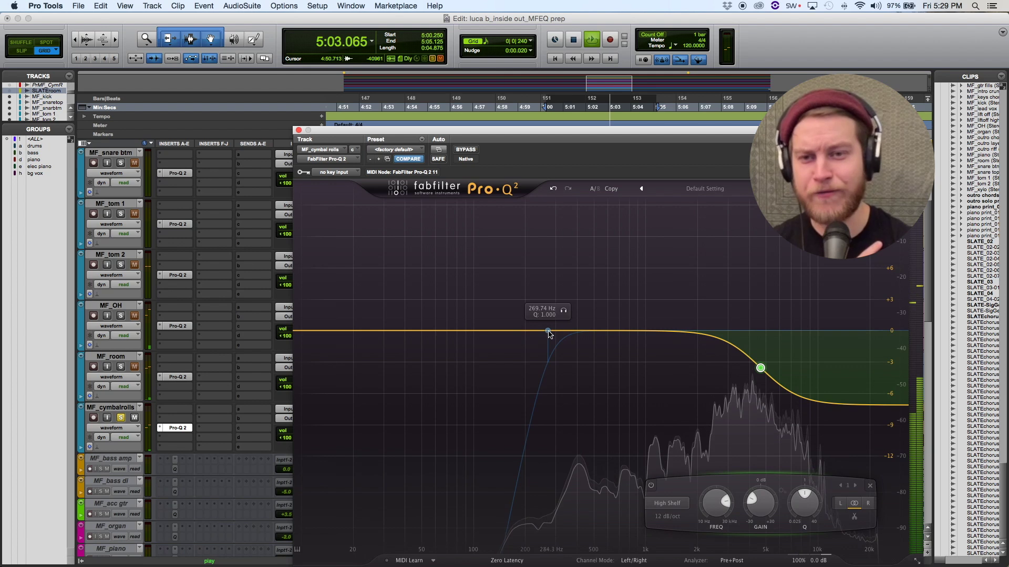
# Enable the 269.74 Hz low cut on MF_cymbalrolls during playback, and stop and close the plug-in window.
pyautogui.click(551, 332)
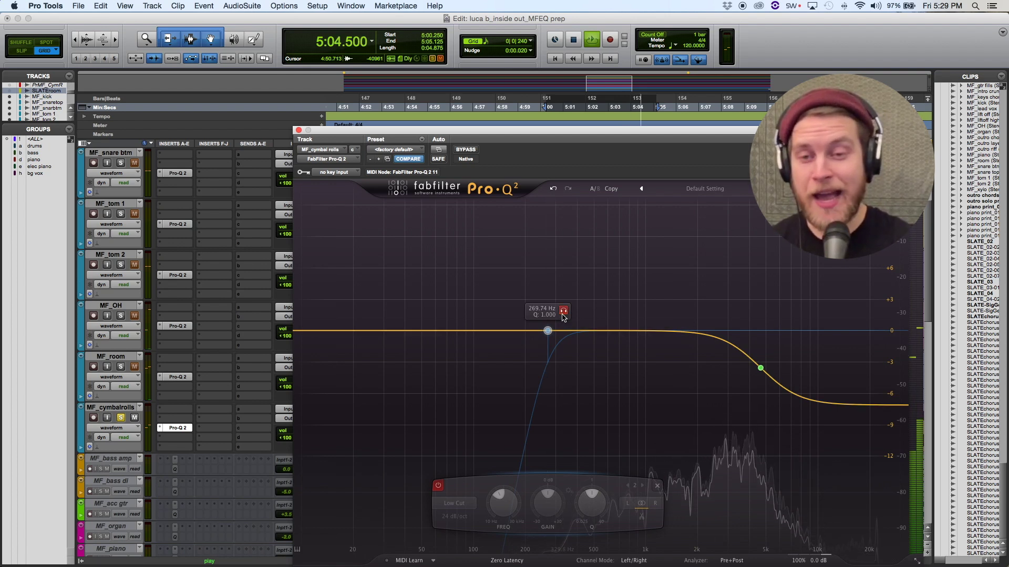
pyautogui.click(438, 485)
pyautogui.click(438, 485)
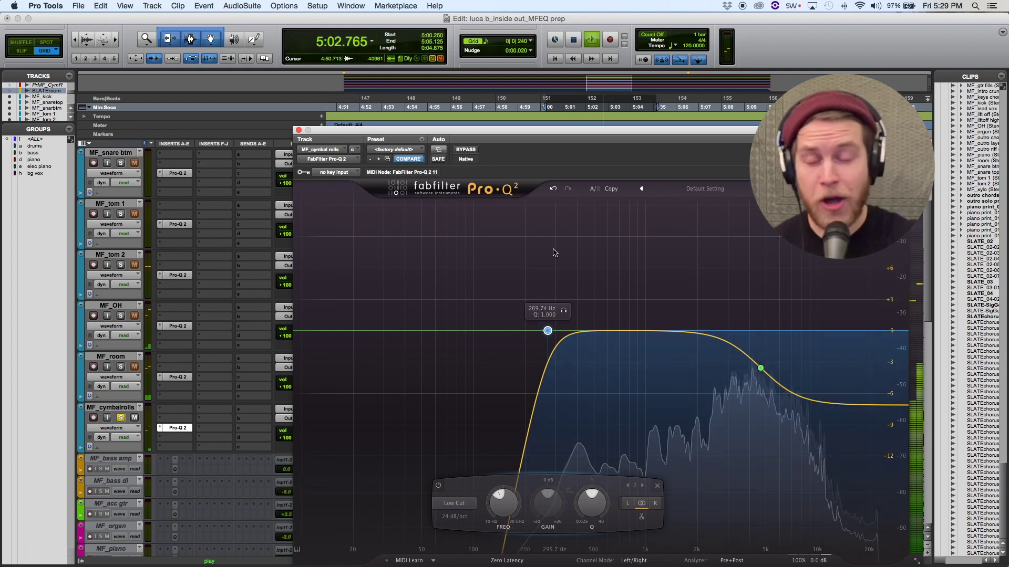
pyautogui.press('space')
pyautogui.click(298, 131)
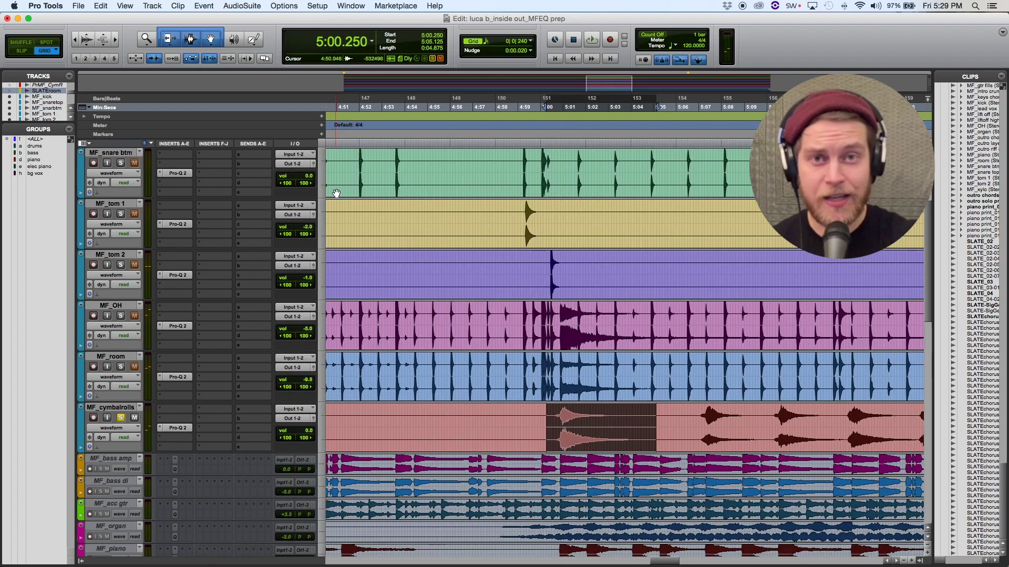
pyautogui.click(555, 367)
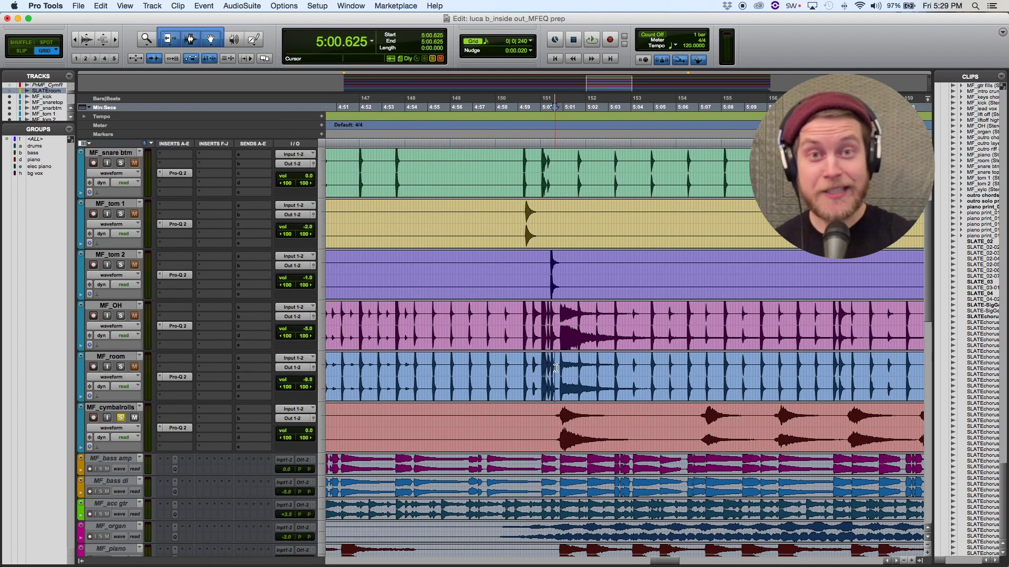
pyautogui.press('alt+super+[')
pyautogui.press('alt+super+[')
pyautogui.press('super+[')
pyautogui.press('super+[')
pyautogui.press('super+[')
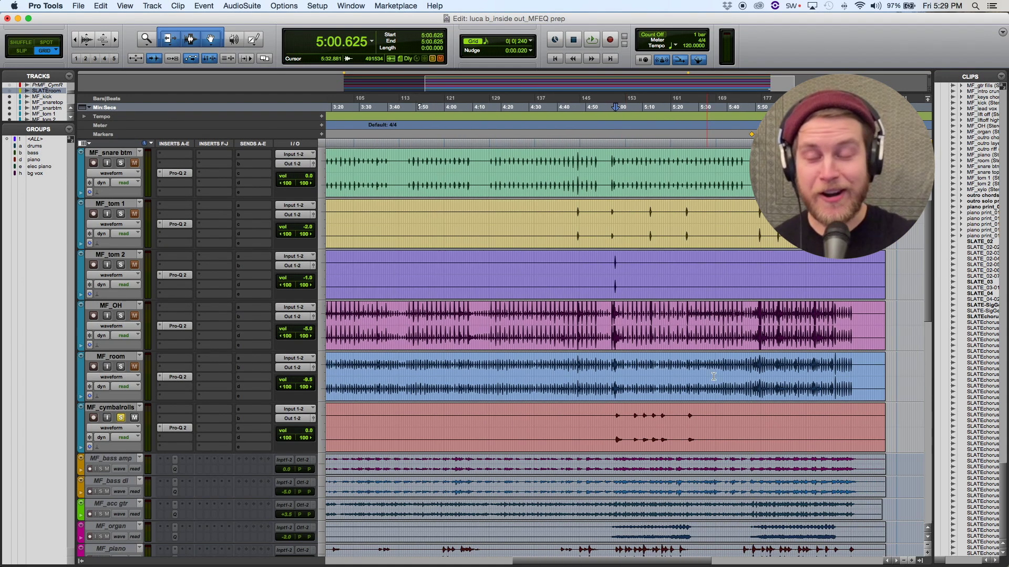
pyautogui.click(757, 371)
pyautogui.press('super+]')
pyautogui.press('super+]')
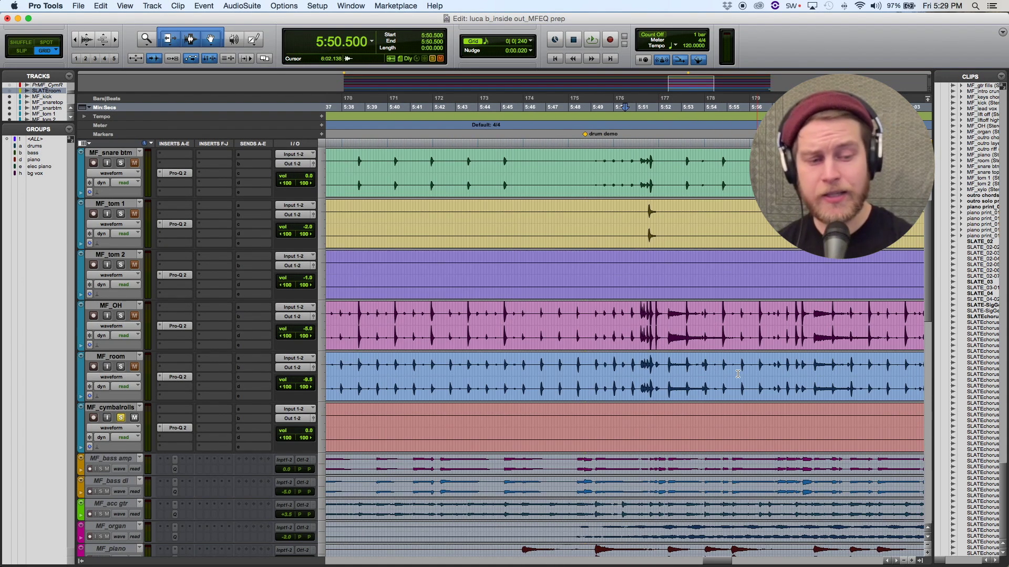
# Place the playback start at 4:58.500, just before the tom fill and first cymbal roll.
pyautogui.press('super+[')
pyautogui.press('super+[')
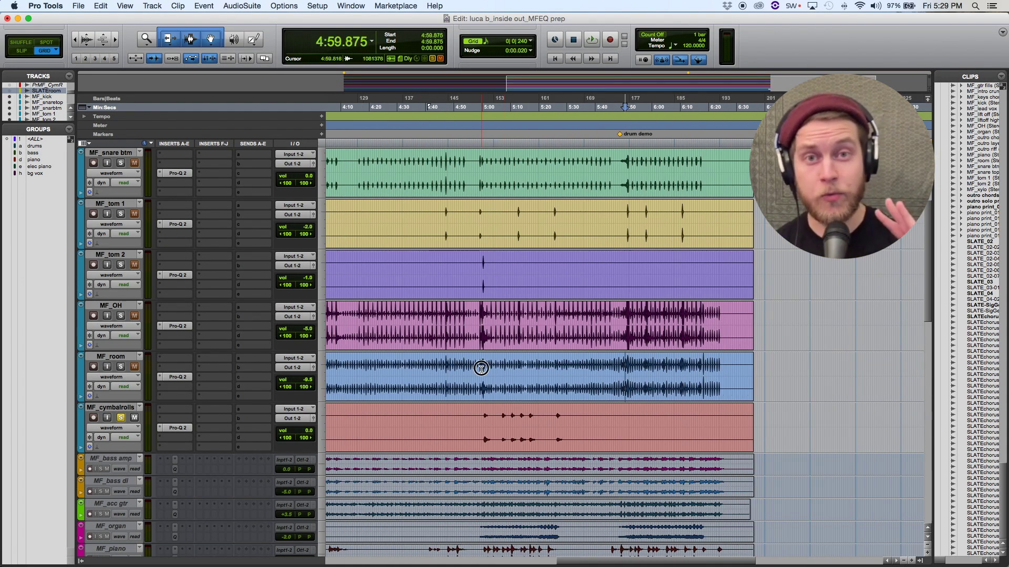
pyautogui.click(481, 368)
pyautogui.press('super+]')
pyautogui.press('super+]')
pyautogui.press('super+]')
pyautogui.click(608, 371)
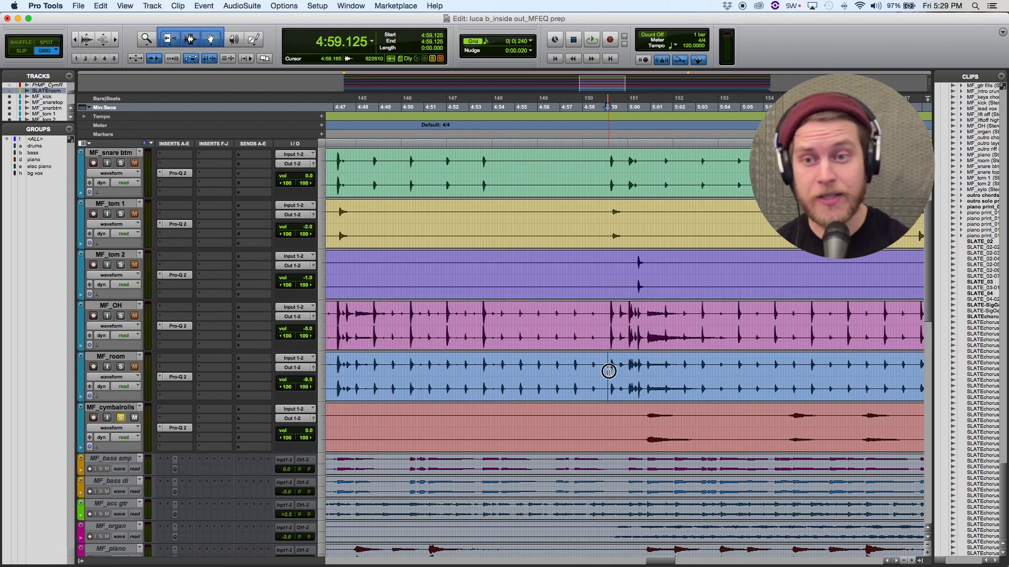
pyautogui.click(593, 372)
# Solo MF_room and MF_OH together with MF_cymbalrolls and listen to the passage with their EQ active.
pyautogui.click(120, 367)
pyautogui.click(120, 316)
pyautogui.press('space')
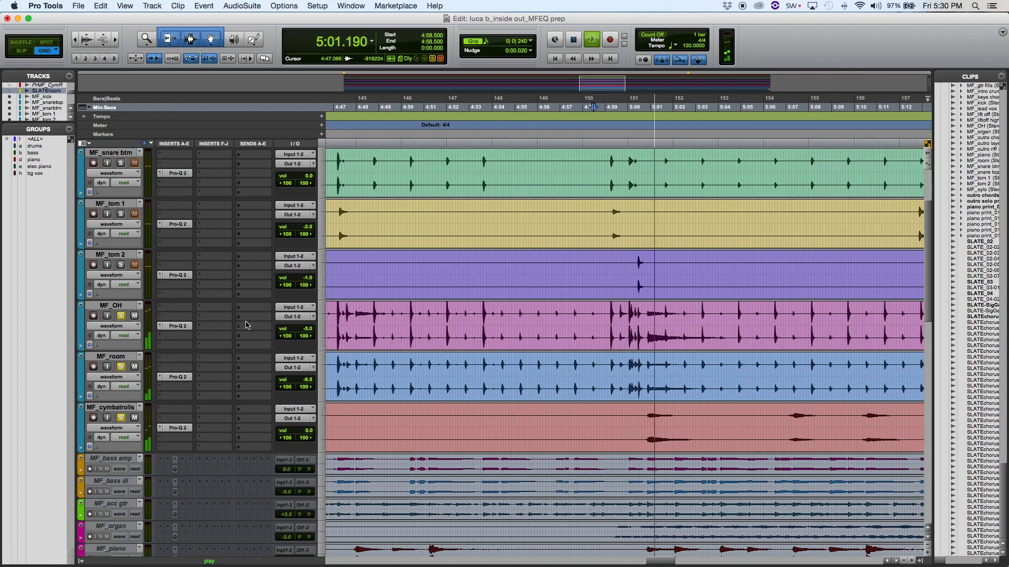
pyautogui.press('space')
# Bypass Pro-Q 2 on MF_OH, MF_room and MF_cymbalrolls and listen to the same passage without EQ.
pyautogui.rightClick(187, 328)
pyautogui.click(187, 317)
pyautogui.rightClick(182, 377)
pyautogui.click(183, 382)
pyautogui.rightClick(178, 428)
pyautogui.click(179, 431)
pyautogui.press('space')
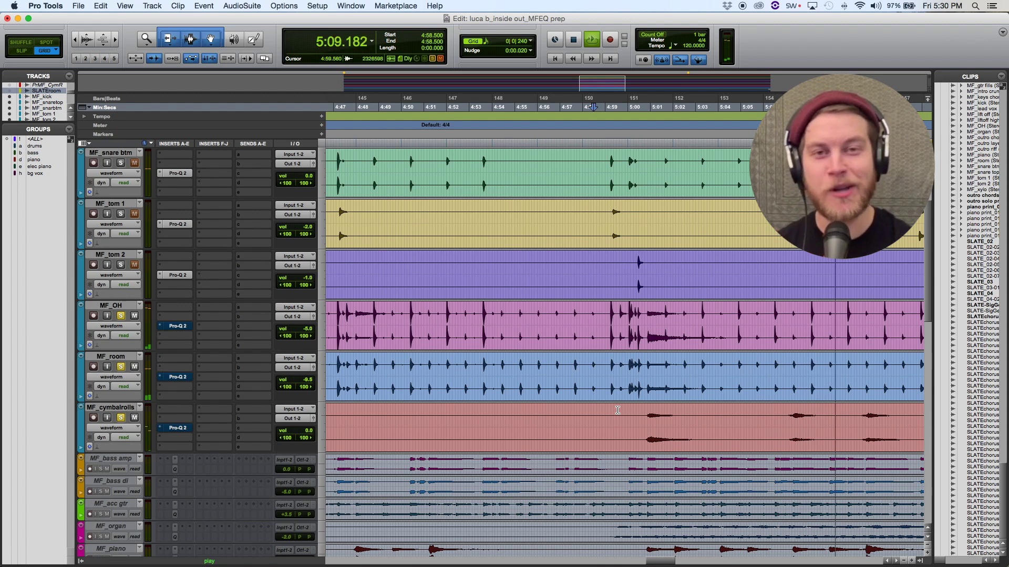
pyautogui.press('space')
# Unsolo MF_OH, MF_room and MF_cymbalrolls.
pyautogui.click(120, 315)
pyautogui.click(121, 367)
pyautogui.click(121, 418)
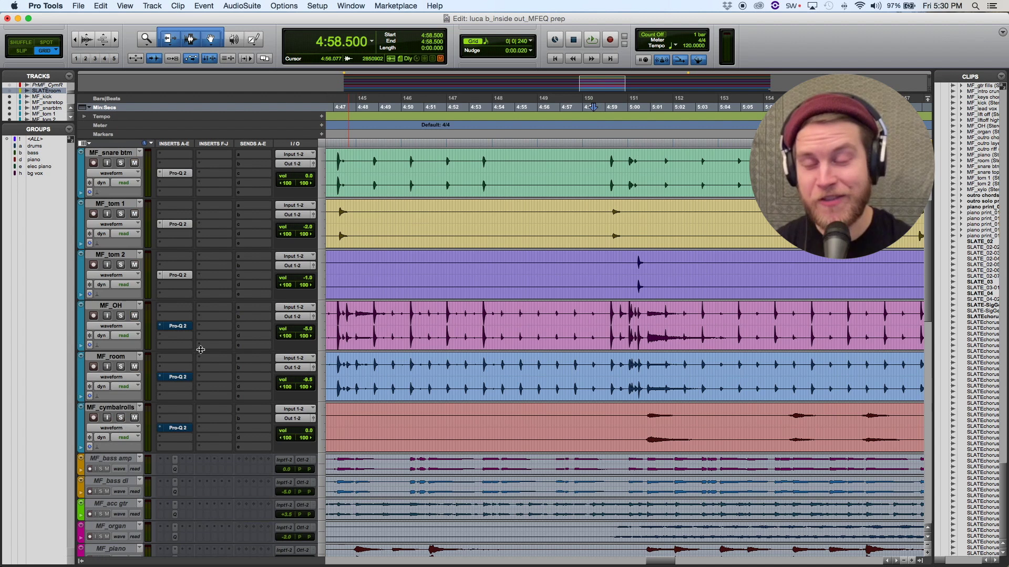
# Turn off the Pro-Q 2 bypass on MF_OH, MF_room and MF_cymbalrolls.
pyautogui.rightClick(186, 327)
pyautogui.click(188, 330)
pyautogui.rightClick(180, 377)
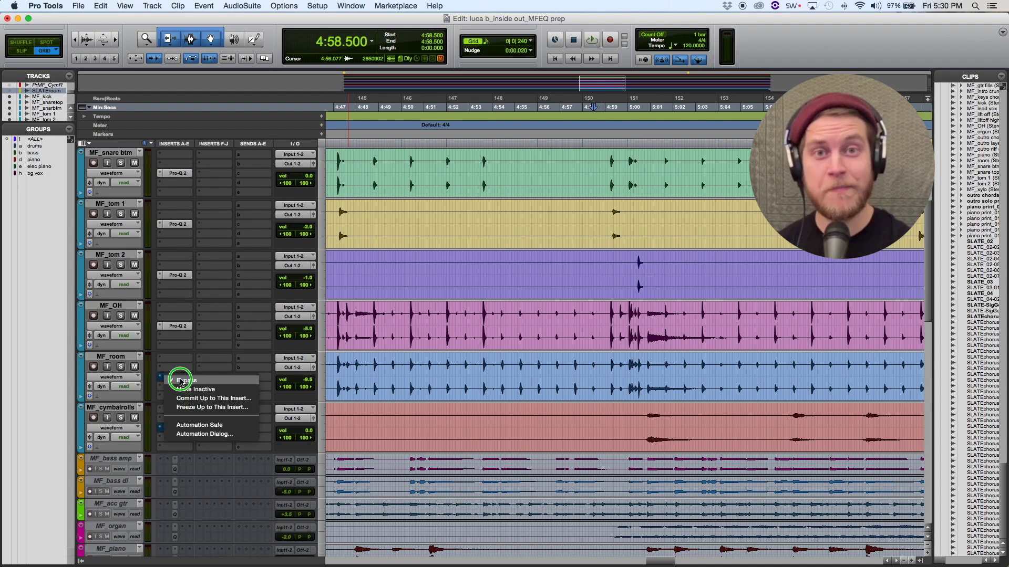
pyautogui.click(181, 382)
pyautogui.rightClick(179, 430)
pyautogui.click(182, 434)
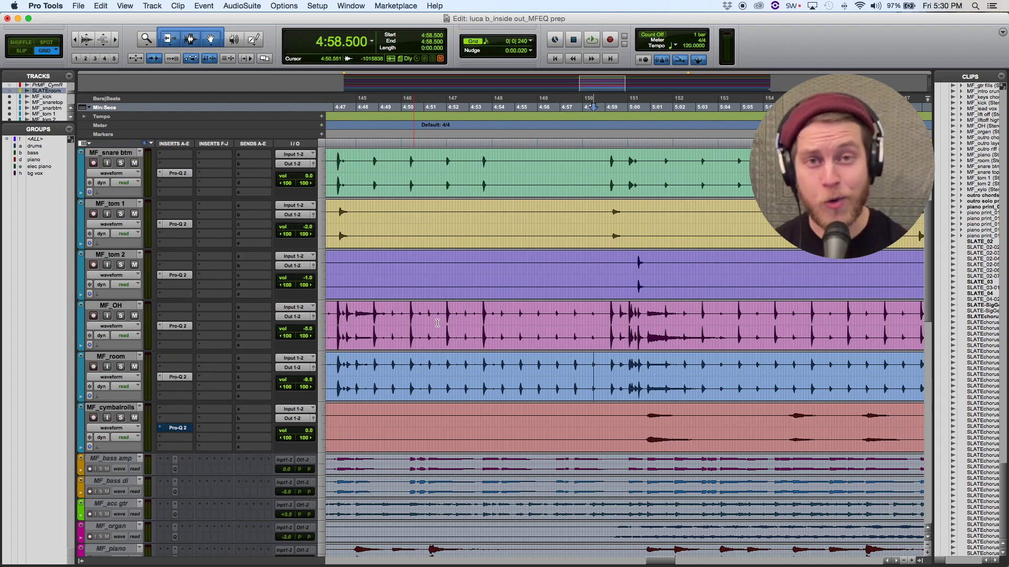
# Set the playback start to 4:58.750 and play the full drum kit with every Pro-Q 2 active.
pyautogui.click(599, 273)
pyautogui.scroll(4, 600, 270)
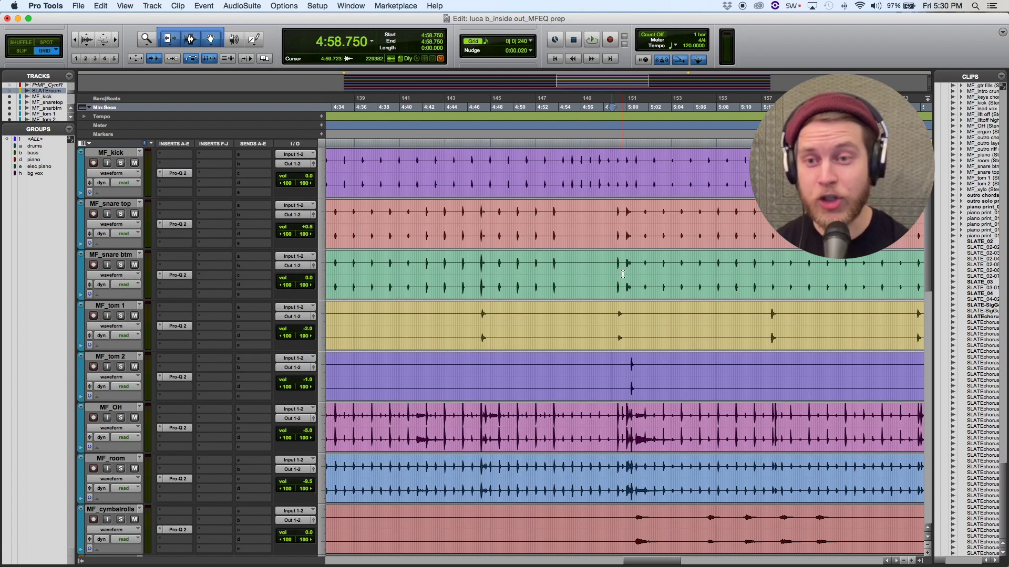
pyautogui.press('r')
pyautogui.press('r')
pyautogui.press('r')
pyautogui.press('space')
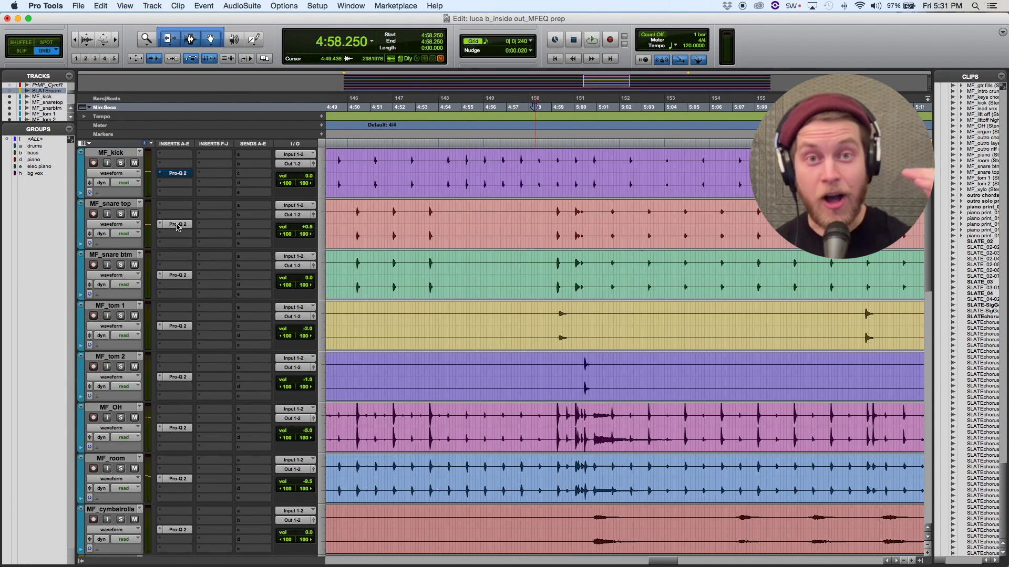
# Bypass Pro-Q 2 on MF_snare top, MF_snare btm, MF_tom 1 and MF_tom 2.
pyautogui.rightClick(176, 224)
pyautogui.click(178, 227)
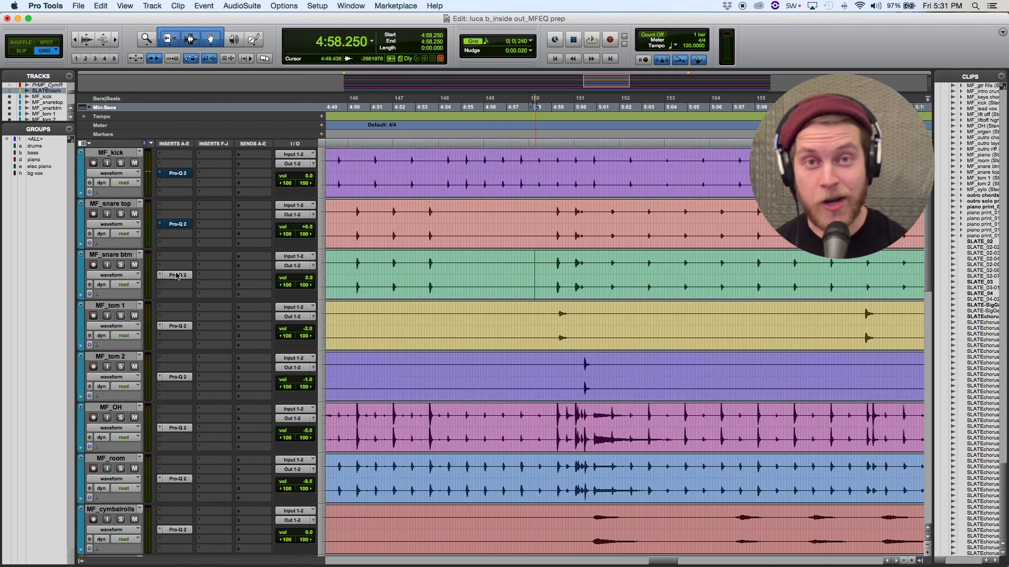
pyautogui.rightClick(175, 274)
pyautogui.click(184, 278)
pyautogui.rightClick(178, 327)
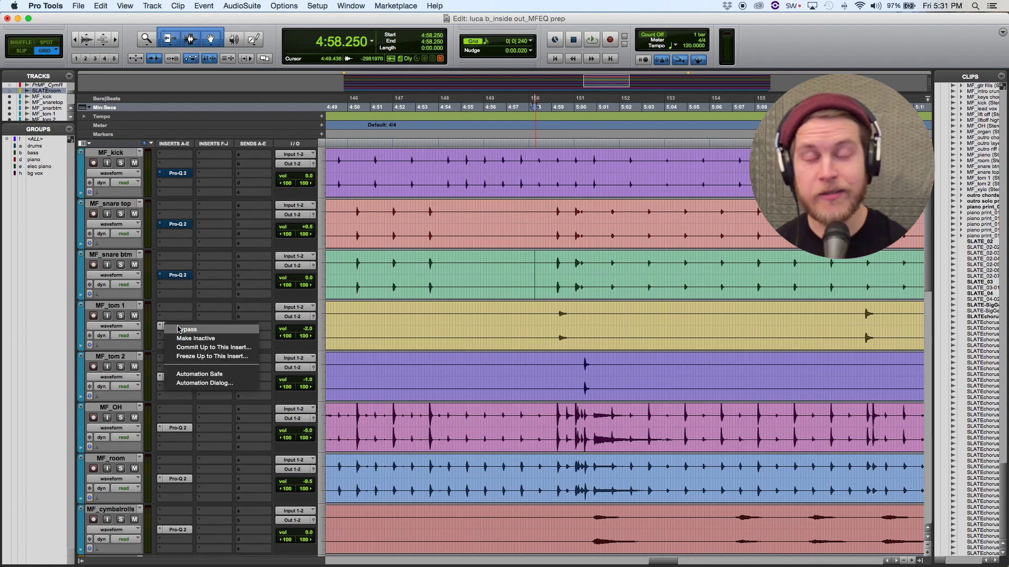
pyautogui.click(179, 332)
pyautogui.rightClick(177, 377)
pyautogui.click(178, 380)
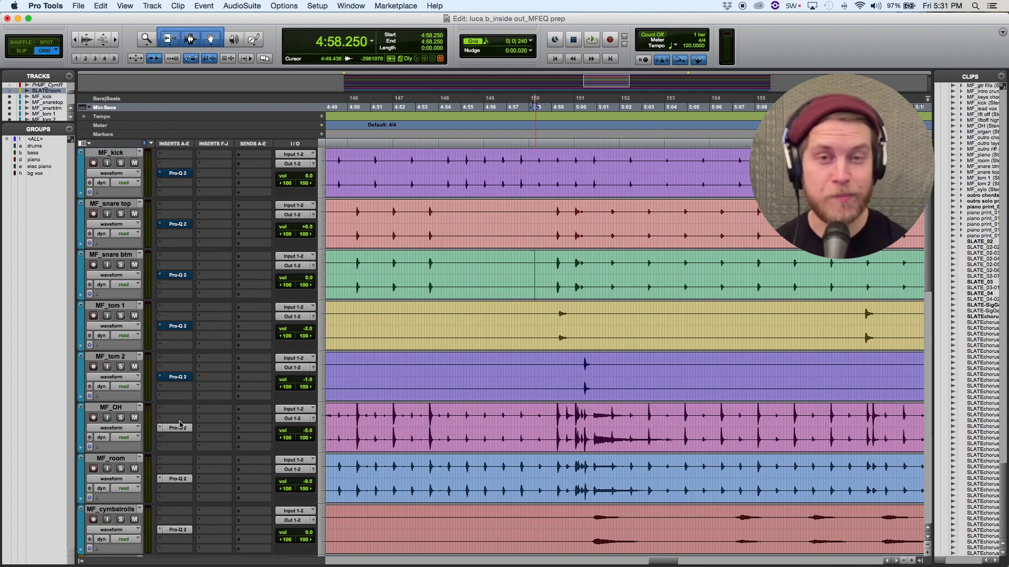
# Bypass Pro-Q 2 on MF_OH, MF_room and MF_cymbalrolls and play the full drum kit without EQ.
pyautogui.rightClick(178, 428)
pyautogui.click(179, 432)
pyautogui.rightClick(177, 479)
pyautogui.click(178, 482)
pyautogui.rightClick(177, 531)
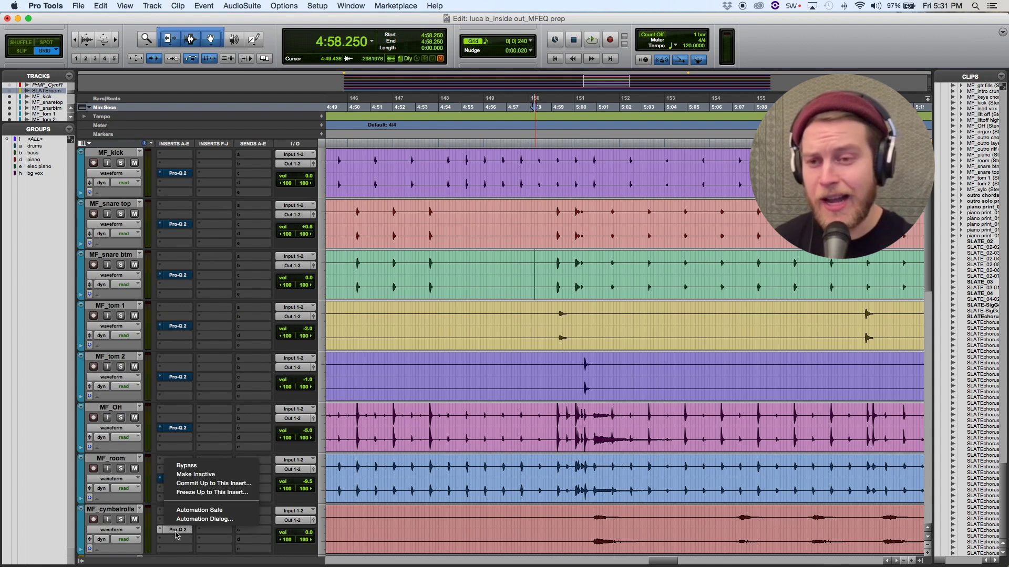
pyautogui.click(188, 467)
pyautogui.press('space')
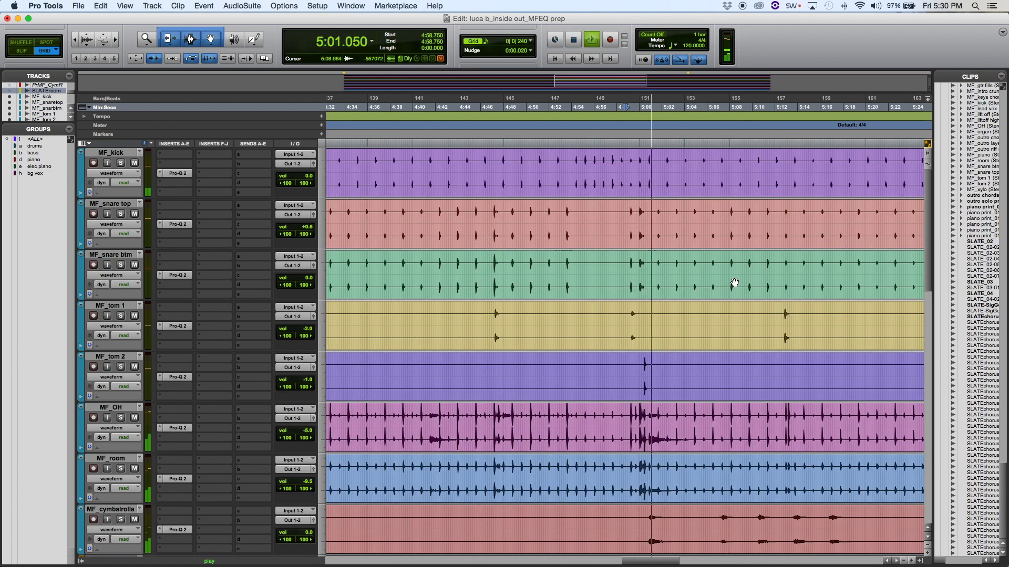
# Listen to the drum kit with Pro-Q 2 active from 5:02.250, move the playback start to 4:58.250 and stop.
pyautogui.click(665, 270)
pyautogui.press('super+bracketright')
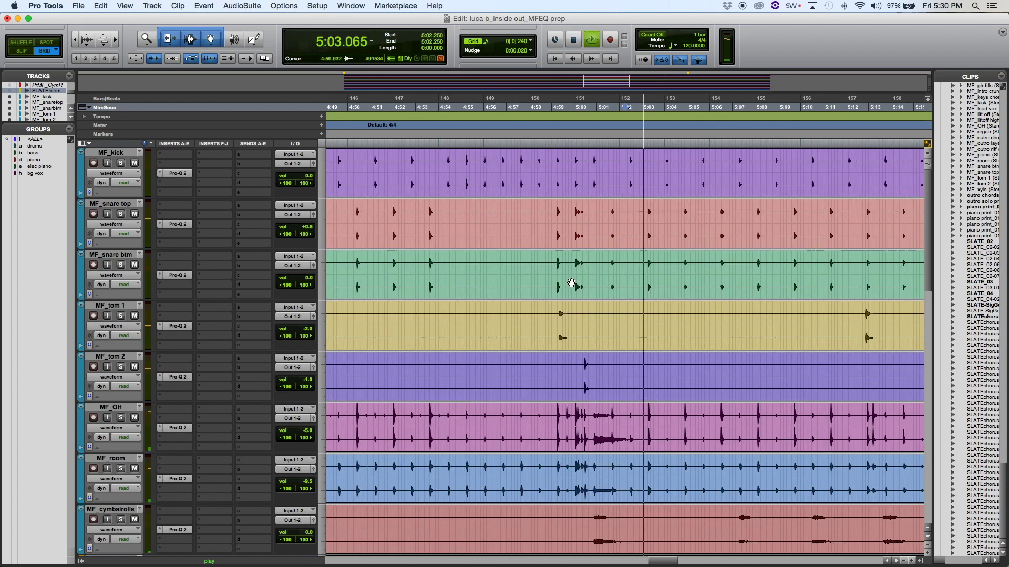
pyautogui.click(538, 270)
pyautogui.press('space')
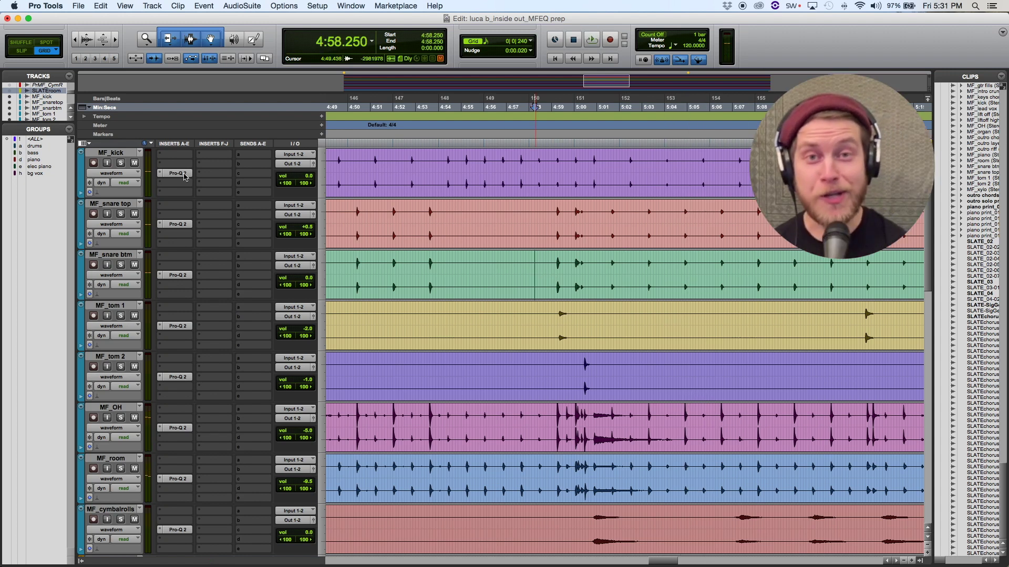